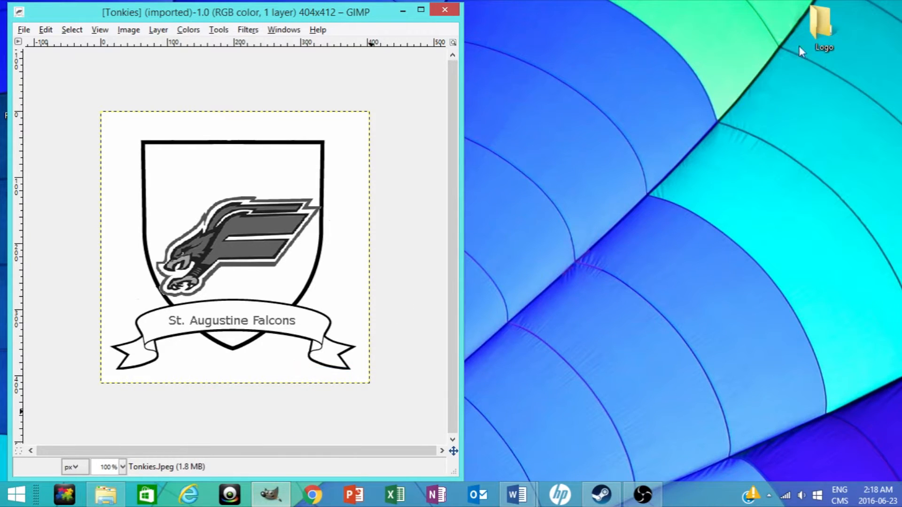
# Step: Check the Logo folder on the desktop and close it again
pyautogui.doubleClick(816, 40)
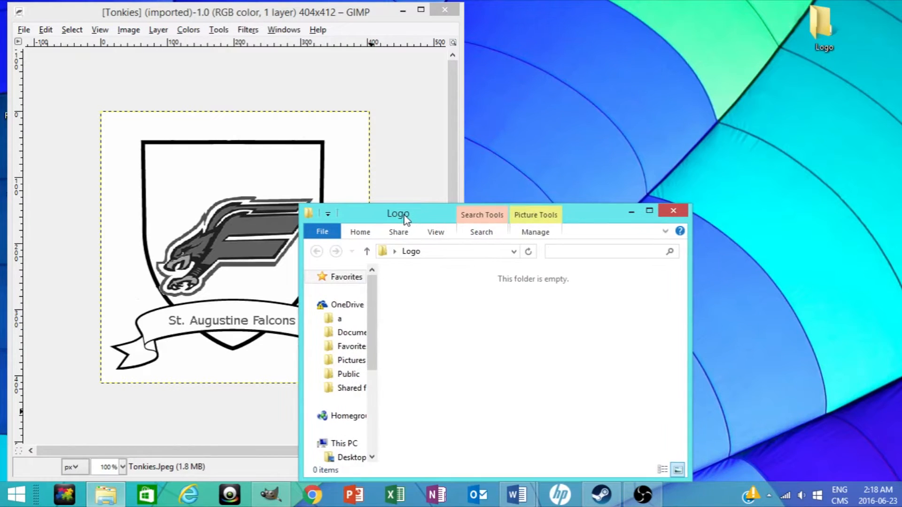
pyautogui.moveTo(416, 215); pyautogui.dragTo(436, 153)
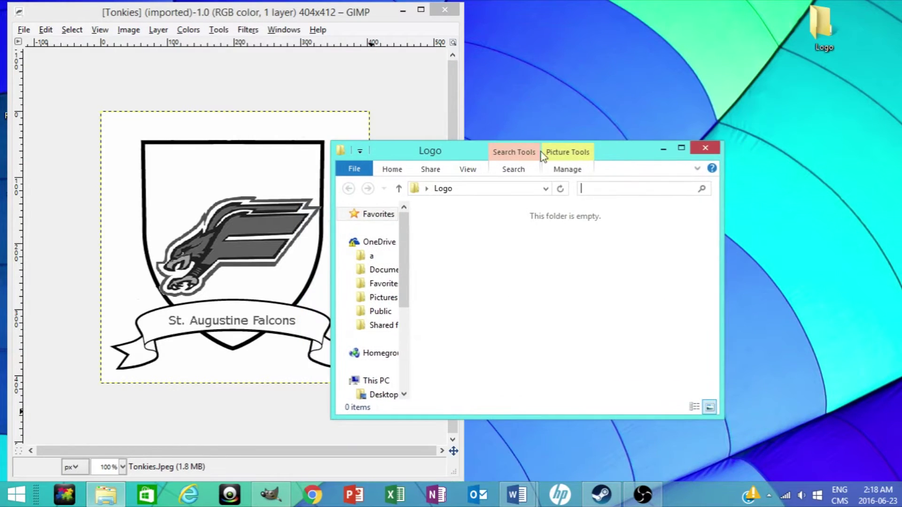
pyautogui.click(712, 150)
pyautogui.moveTo(270, 495)
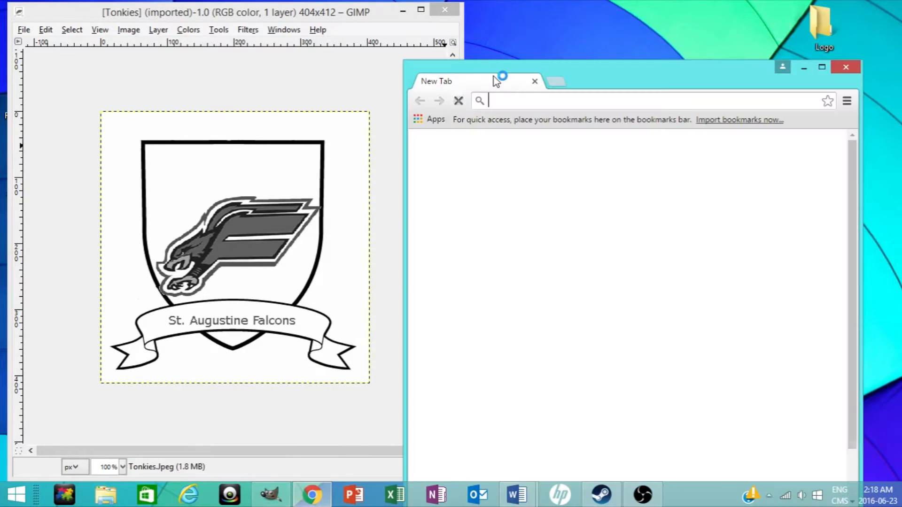
pyautogui.write('soccer')
# Step: Run a Google search for 'soccer logo blank' with the browser maximized
pyautogui.press('Down')
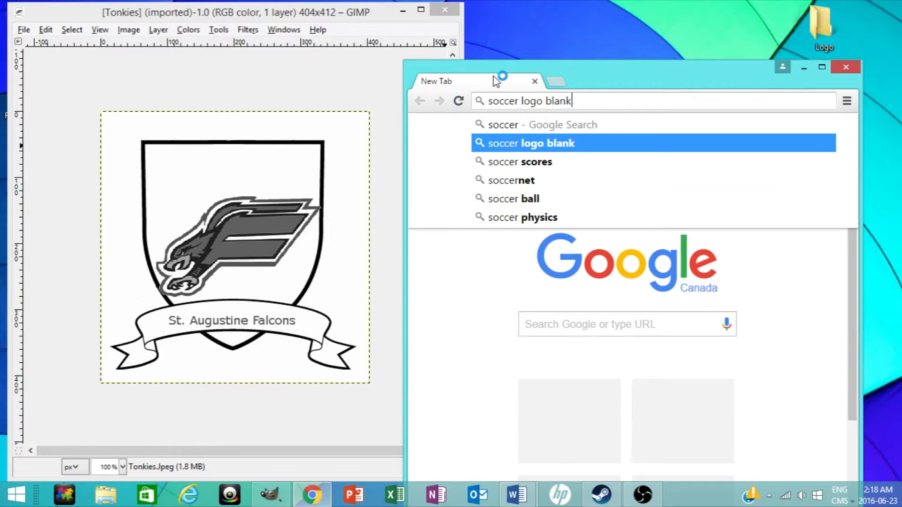
pyautogui.press('Return')
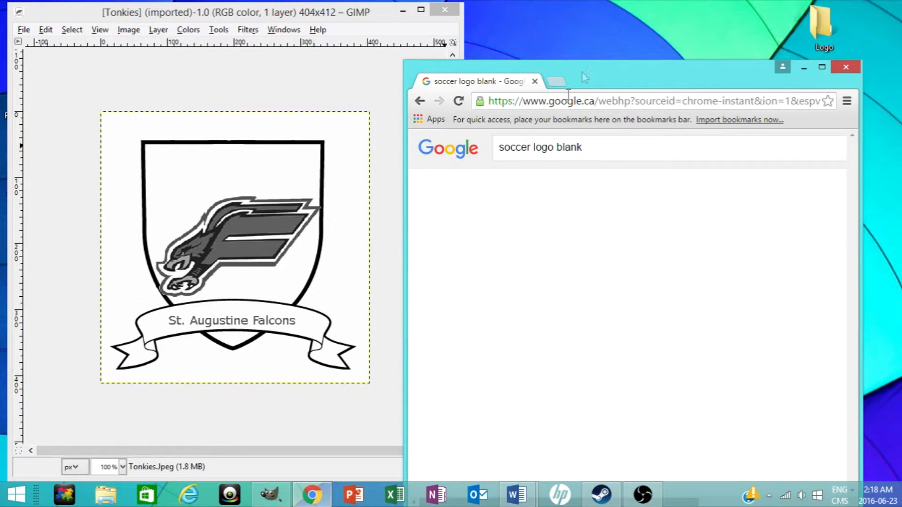
pyautogui.doubleClick(588, 65)
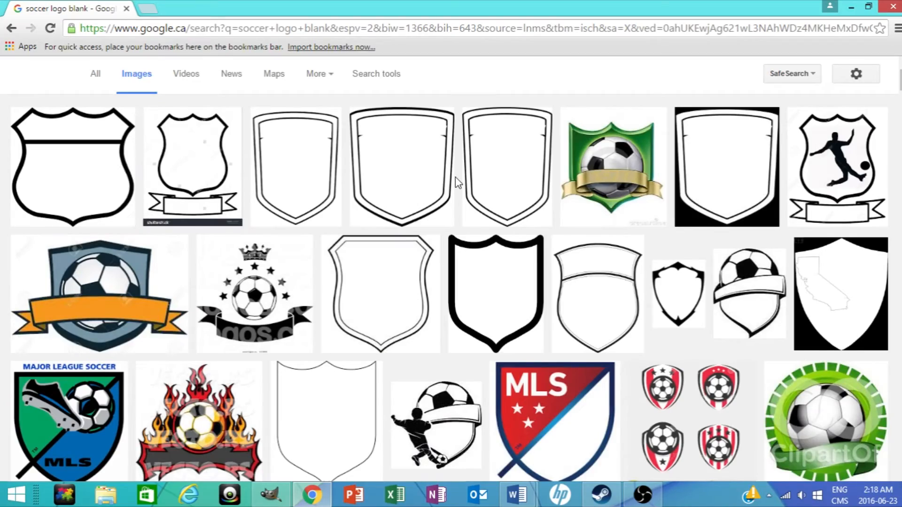
pyautogui.scroll(-2, 438, 250)
pyautogui.scroll(-2, 423, 261)
pyautogui.scroll(1, 405, 272)
pyautogui.scroll(-3, 405, 272)
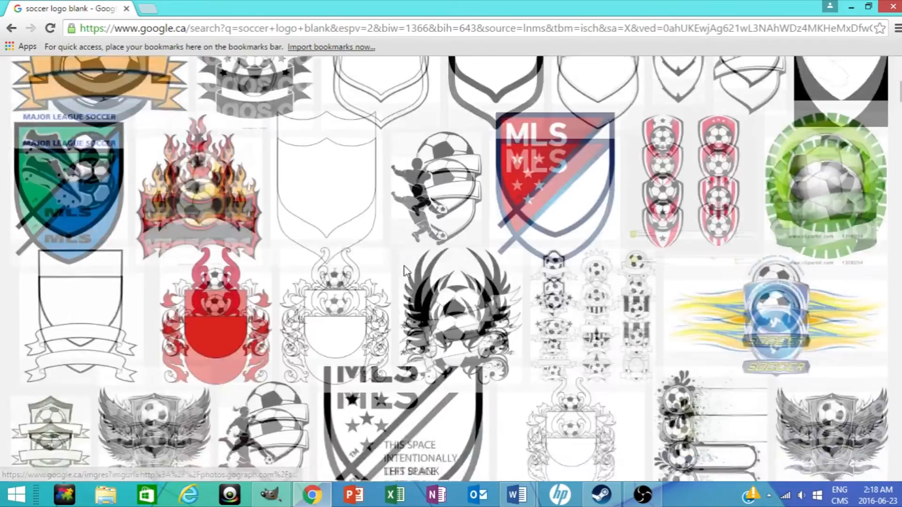
pyautogui.scroll(-2, 353, 296)
pyautogui.scroll(4, 317, 324)
pyautogui.scroll(2, 278, 352)
pyautogui.scroll(-2, 278, 353)
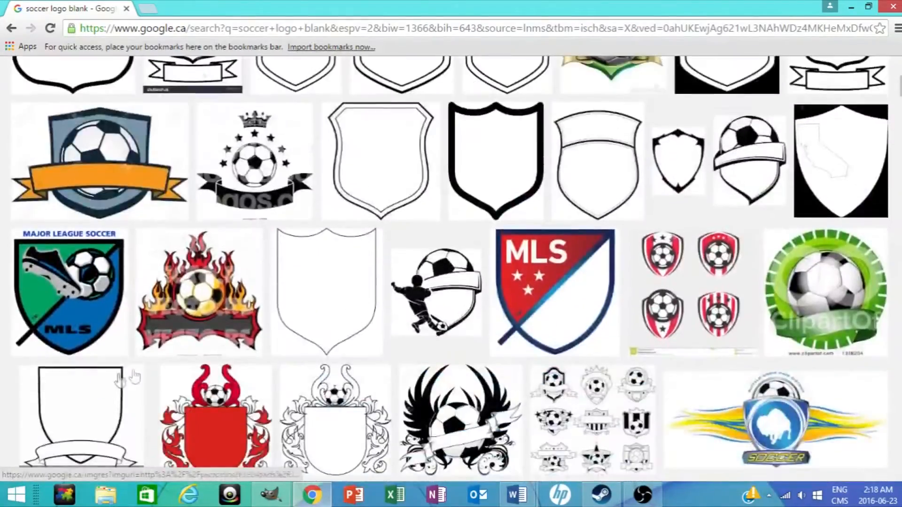
# Step: Preview the blank two-part shield template and save it as a jpg to the Logo folder
pyautogui.click(152, 395)
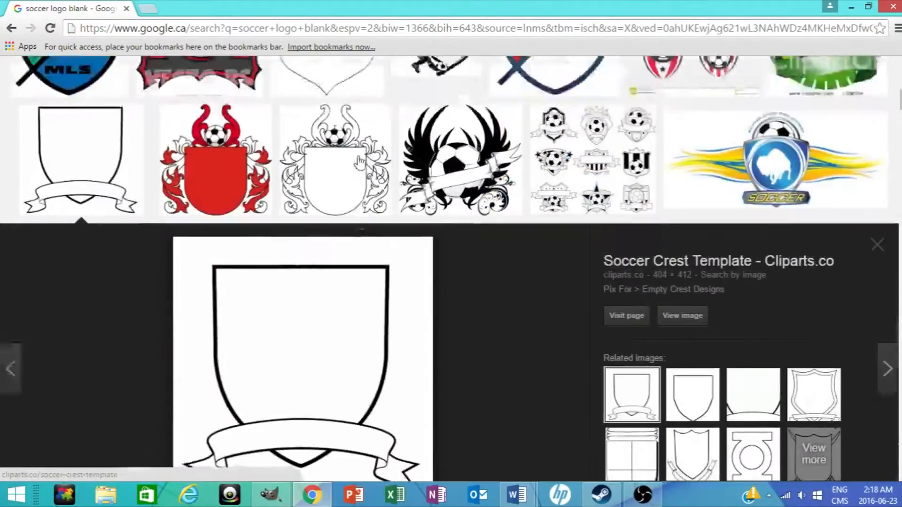
pyautogui.scroll(3, 326, 196)
pyautogui.scroll(3, 423, 200)
pyautogui.scroll(1, 494, 204)
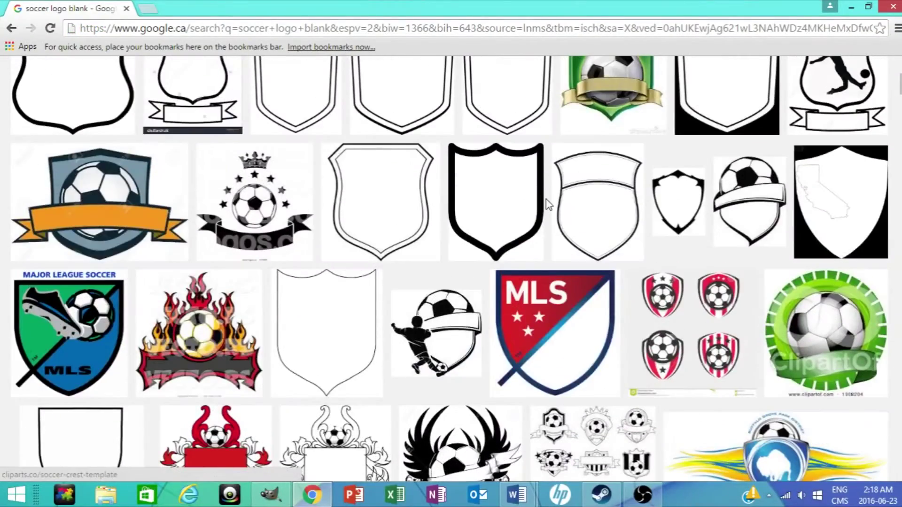
pyautogui.click(568, 211)
pyautogui.rightClick(330, 272)
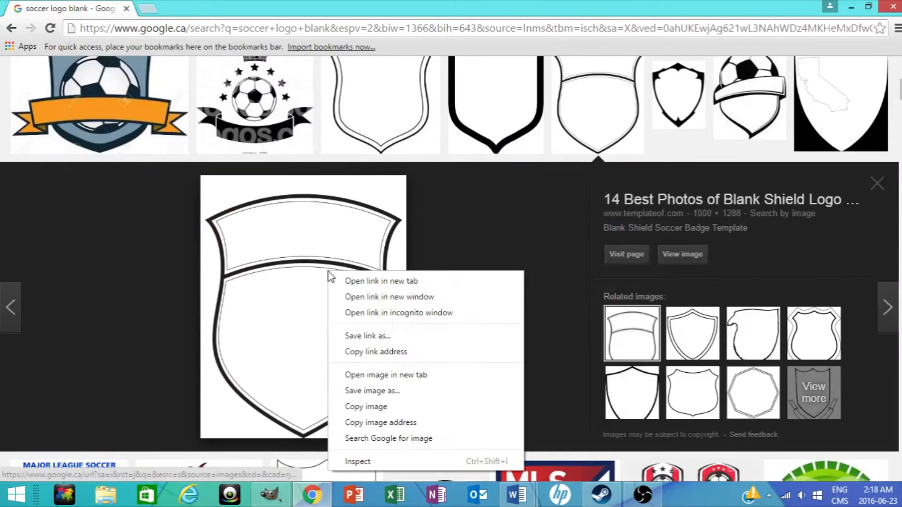
pyautogui.click(372, 391)
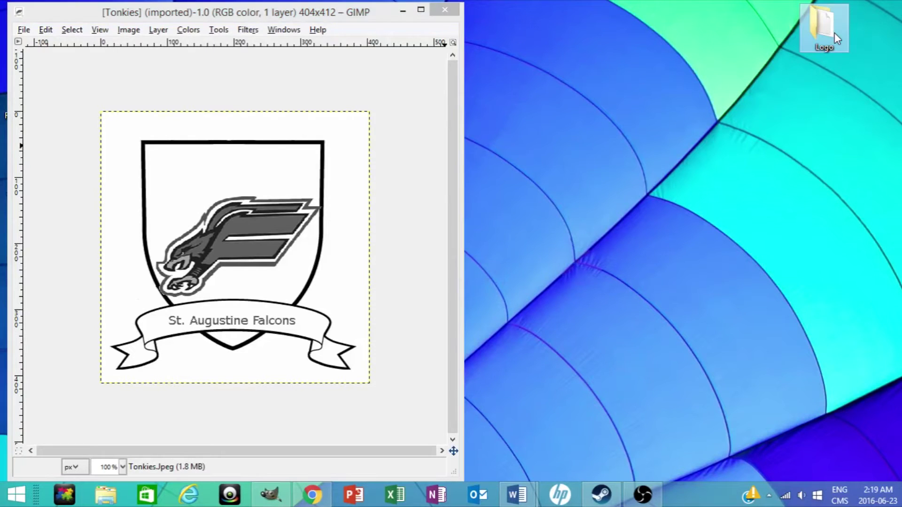
# Step: Open the downloaded shield jpg from the Logo folder in GIMP full screen, then return to Chrome
pyautogui.doubleClick(832, 31)
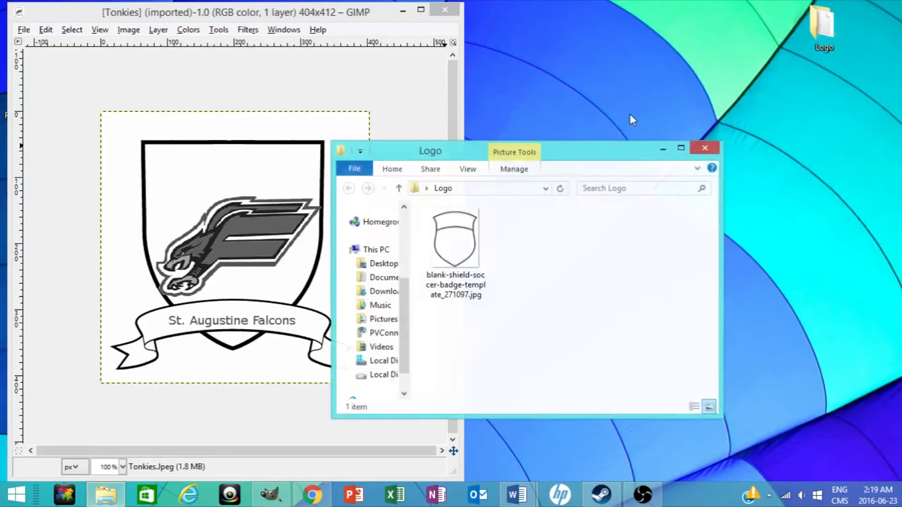
pyautogui.click(466, 261)
pyautogui.doubleClick(456, 244)
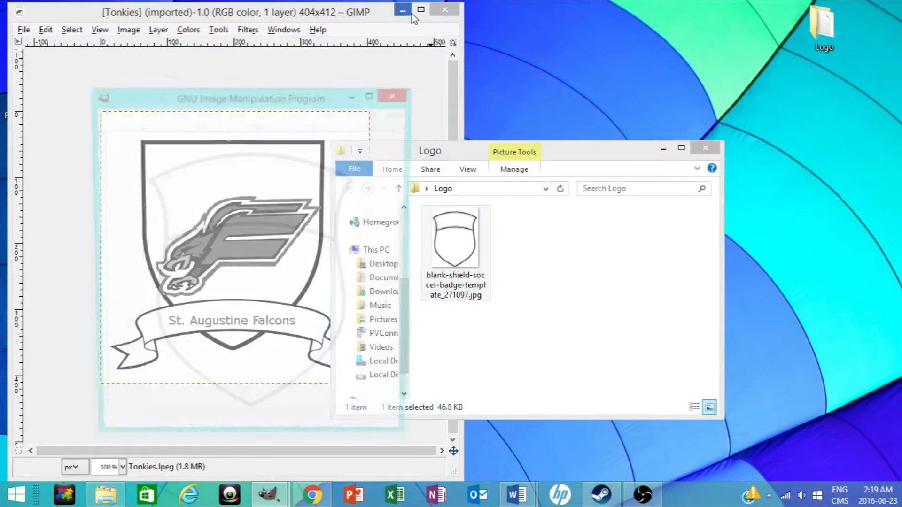
pyautogui.click(404, 16)
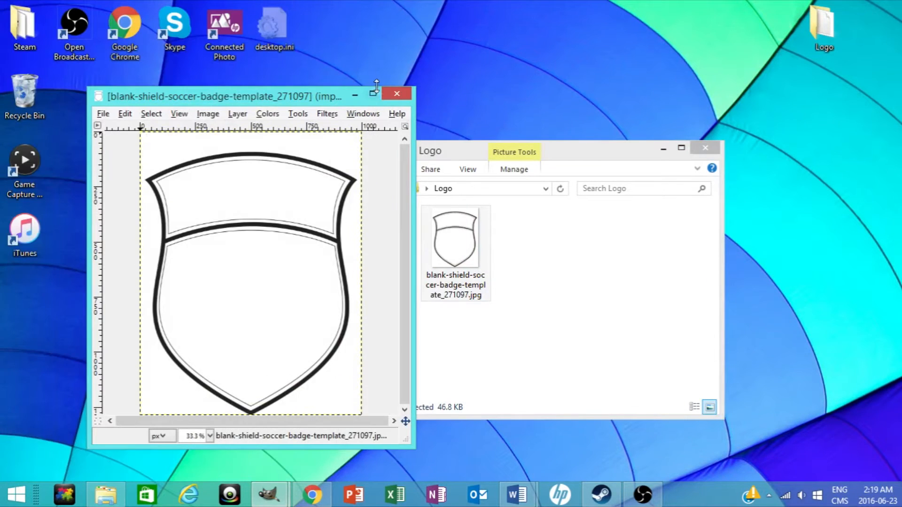
pyautogui.click(374, 95)
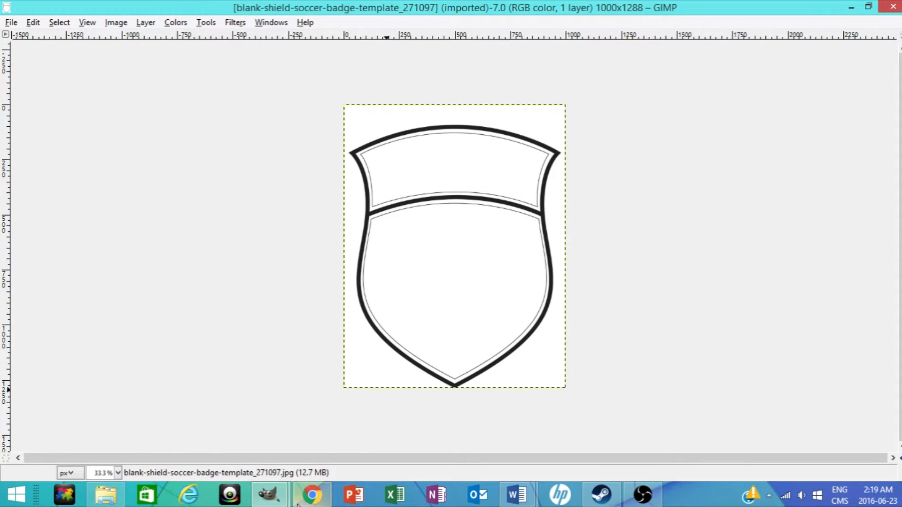
pyautogui.click(310, 495)
pyautogui.scroll(3, 477, 172)
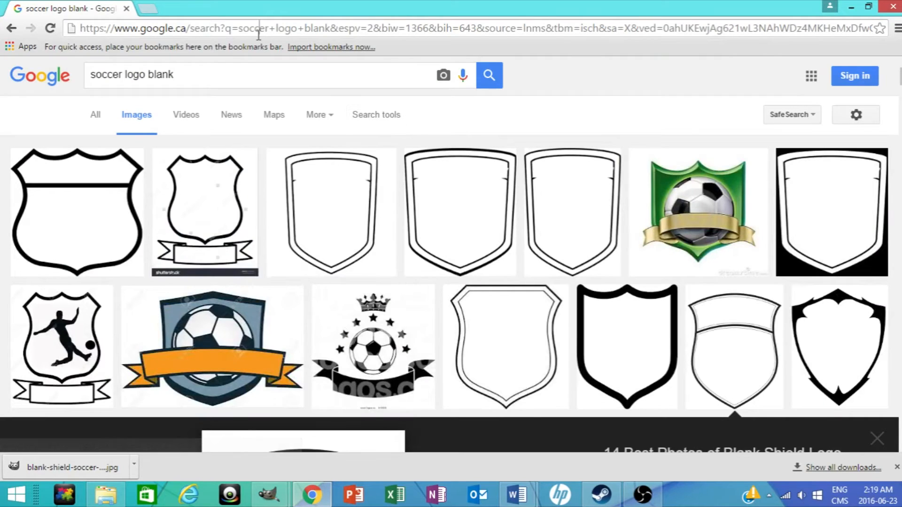
# Step: Replace the search with a Google Images search for 'boat clipart'
pyautogui.click(258, 28)
pyautogui.doubleClick(249, 74)
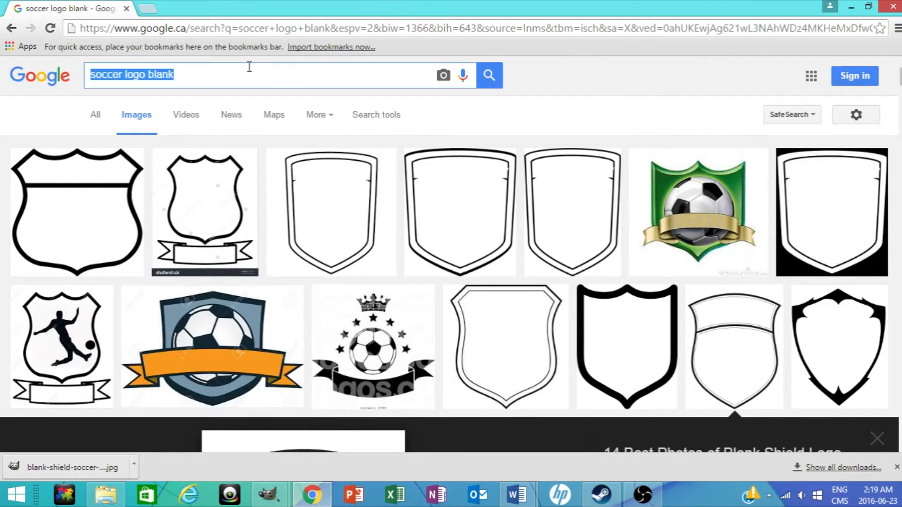
pyautogui.write('boat ')
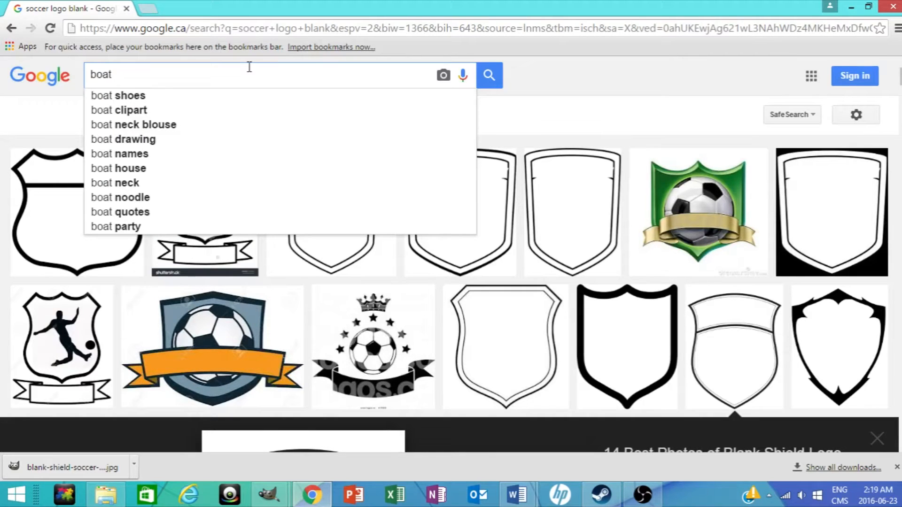
pyautogui.write('clip')
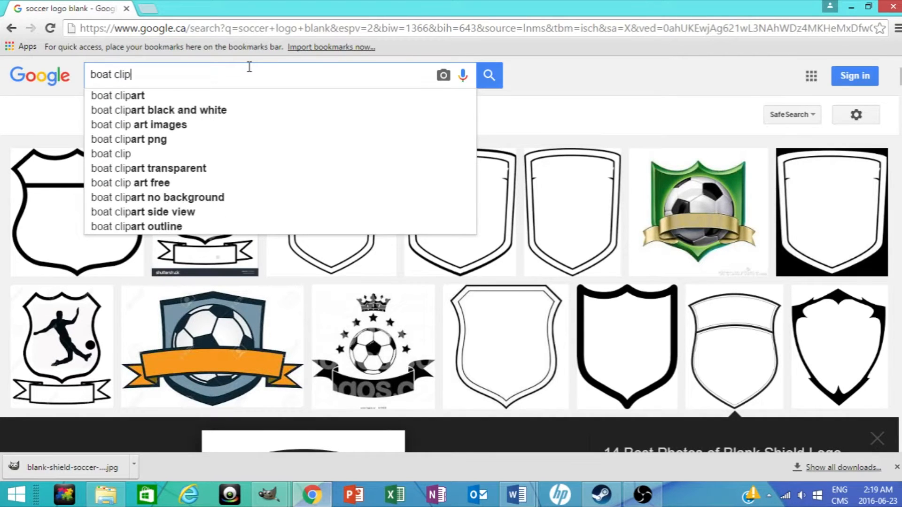
pyautogui.write('art')
pyautogui.press('Return')
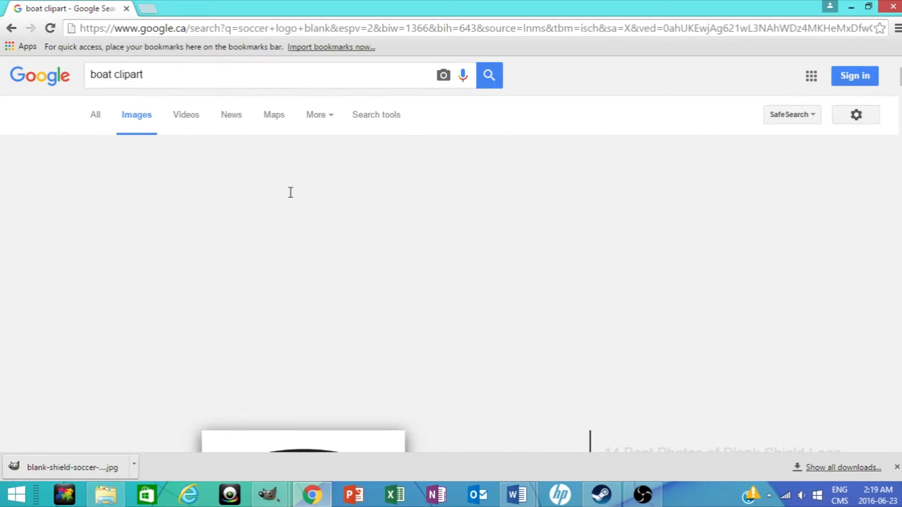
pyautogui.scroll(-1, 240, 290)
pyautogui.scroll(-3, 240, 291)
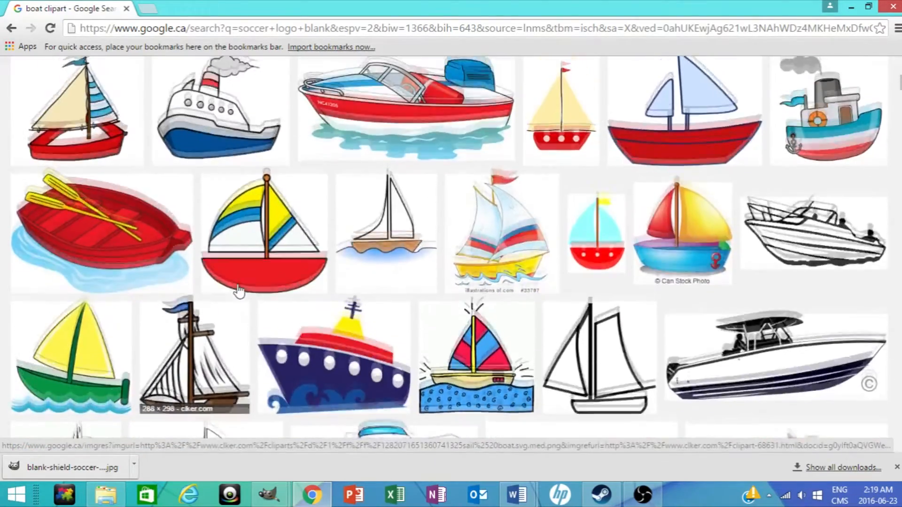
pyautogui.scroll(1, 240, 290)
pyautogui.scroll(-2, 240, 290)
pyautogui.scroll(-1, 240, 291)
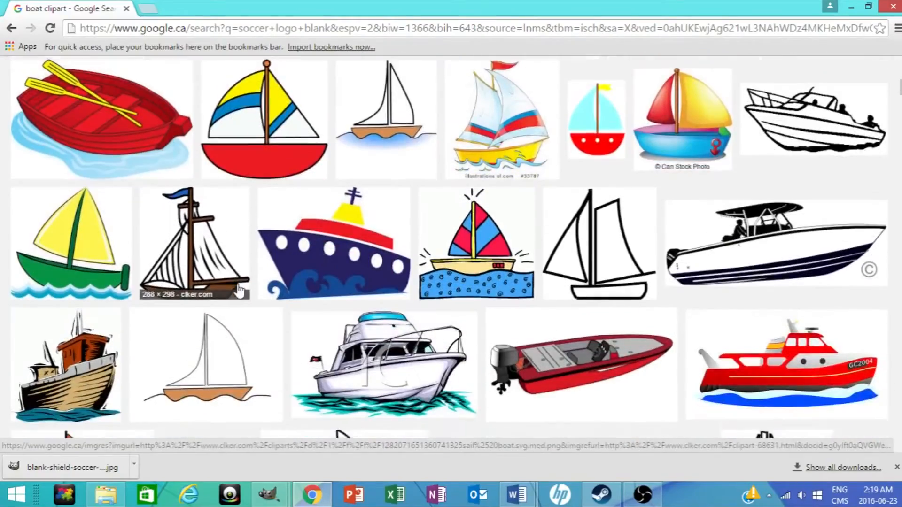
pyautogui.scroll(-1, 240, 291)
pyautogui.scroll(-1, 239, 290)
pyautogui.scroll(-2, 239, 291)
pyautogui.scroll(-2, 239, 290)
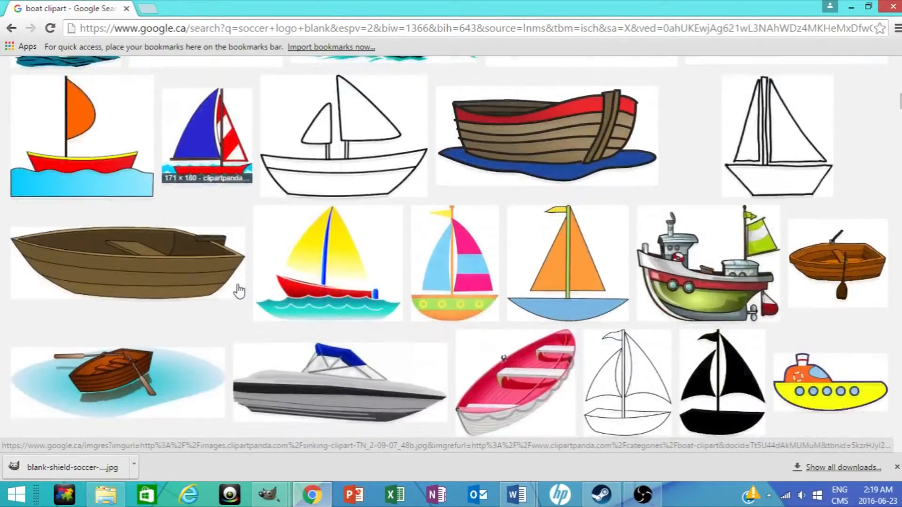
pyautogui.scroll(-2, 240, 290)
pyautogui.scroll(-2, 240, 291)
pyautogui.scroll(-1, 240, 290)
pyautogui.scroll(-1, 239, 290)
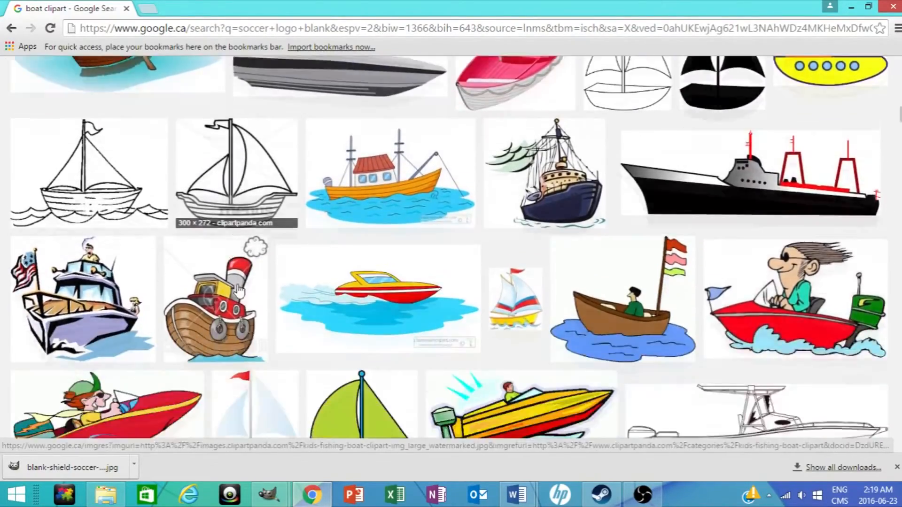
pyautogui.scroll(-1, 240, 291)
pyautogui.scroll(-1, 240, 290)
pyautogui.scroll(3, 240, 291)
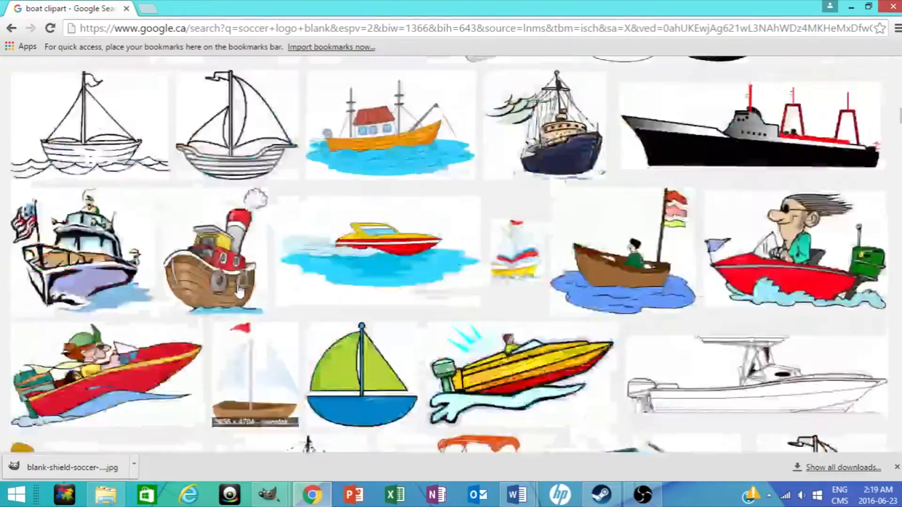
pyautogui.scroll(3, 240, 291)
pyautogui.scroll(3, 240, 290)
pyautogui.scroll(2, 239, 290)
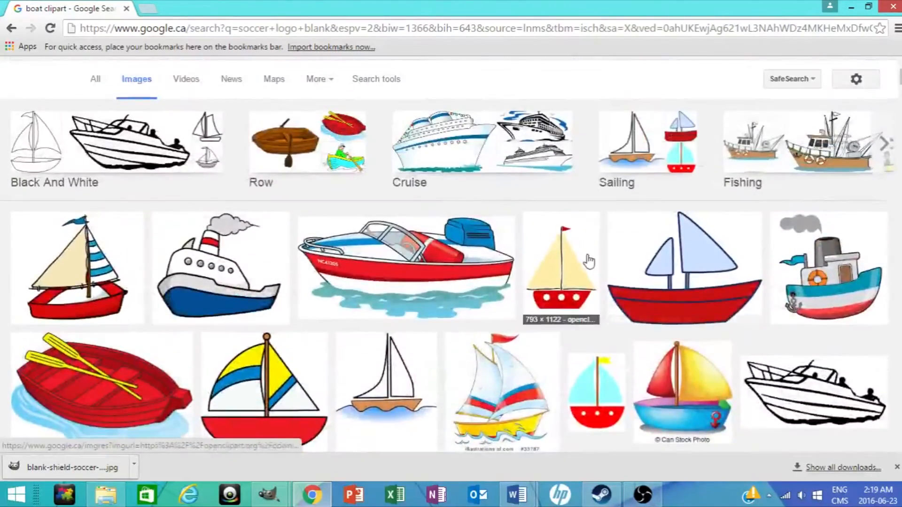
# Step: Preview the cartoon steamboat, save it to disk and briefly view the saved file
pyautogui.click(832, 275)
pyautogui.rightClick(408, 85)
pyautogui.click(458, 204)
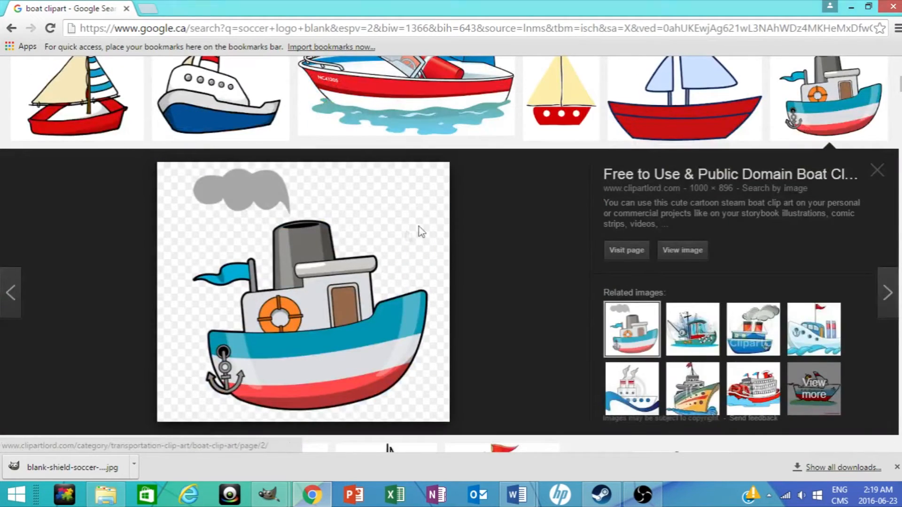
pyautogui.press('Return')
pyautogui.click(390, 443)
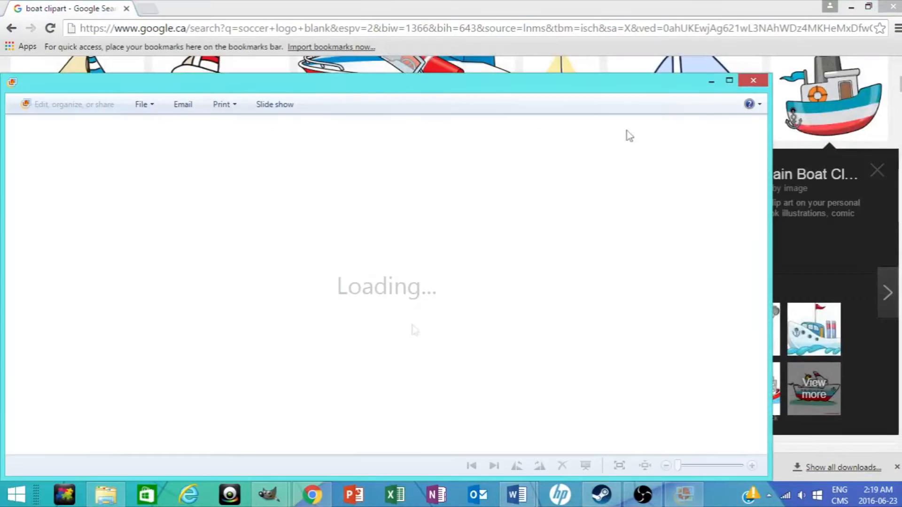
pyautogui.click(752, 82)
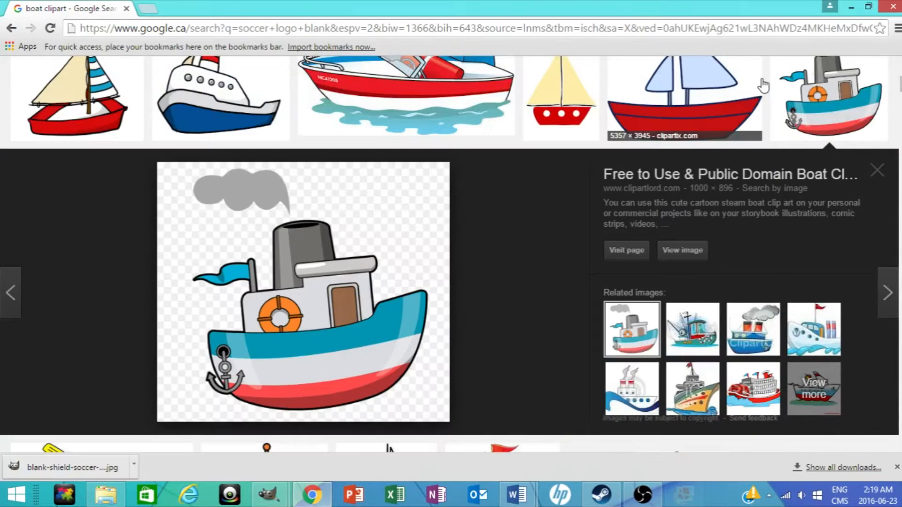
# Step: Close Chrome and add boat14.png as a second layer over the shield via Open as Layers
pyautogui.click(893, 8)
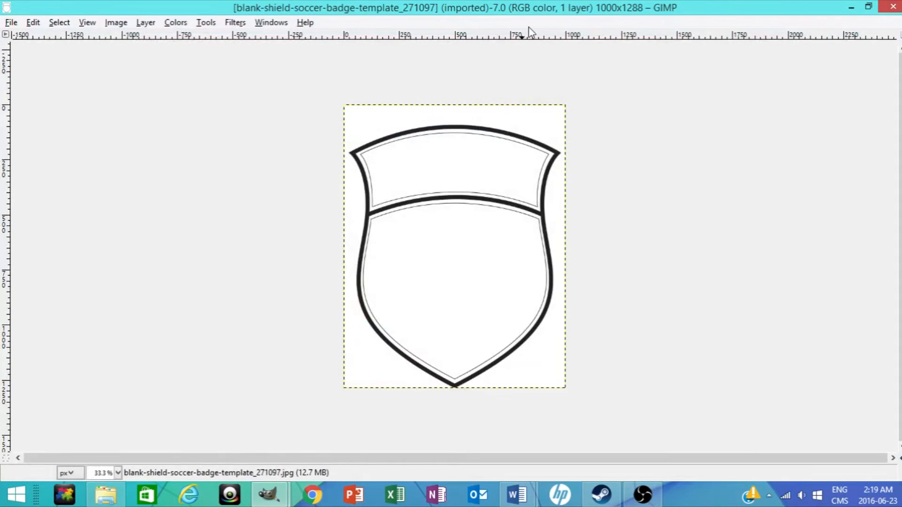
pyautogui.click(867, 7)
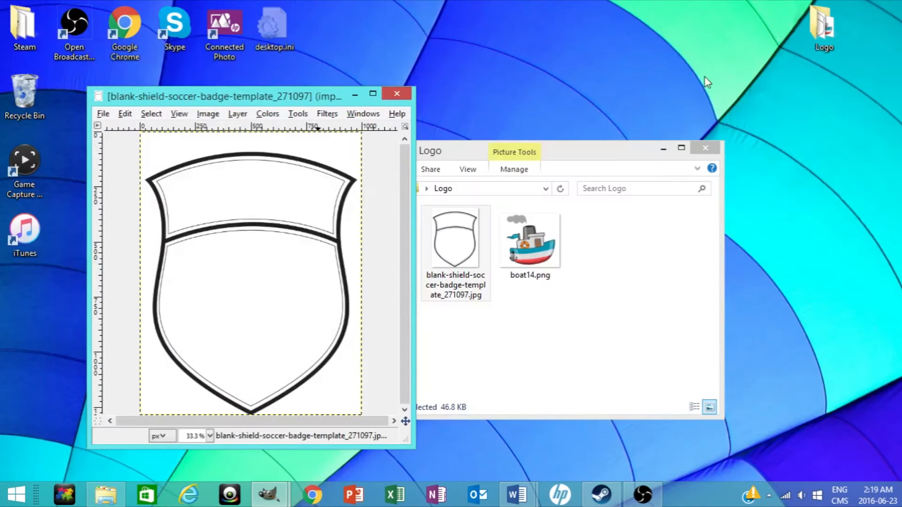
pyautogui.doubleClick(246, 92)
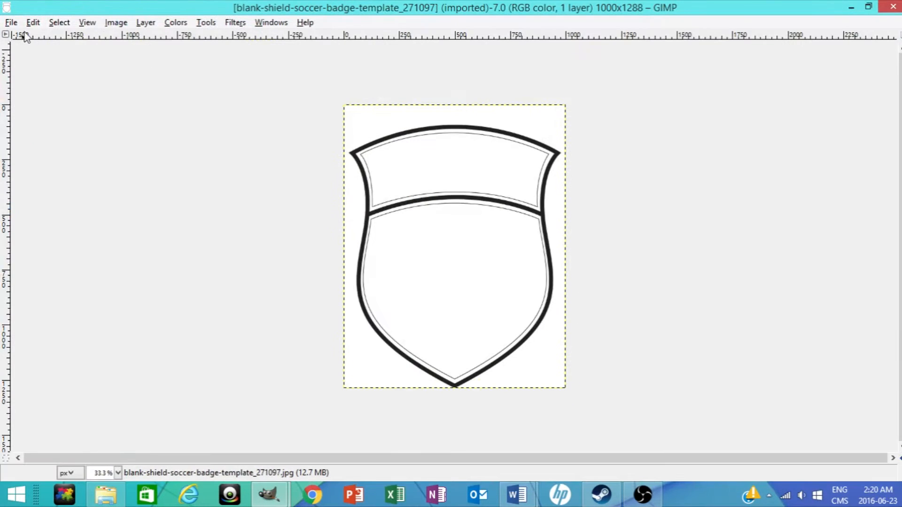
pyautogui.click(12, 23)
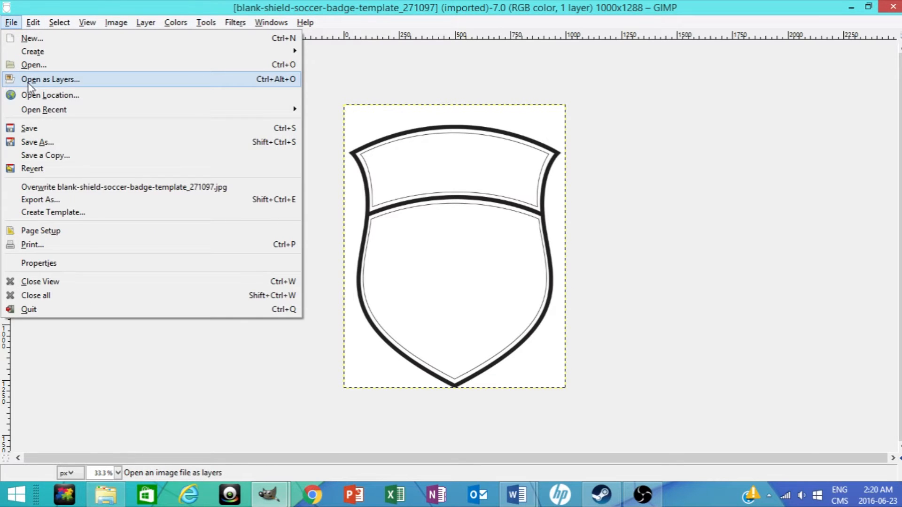
pyautogui.click(28, 84)
pyautogui.doubleClick(470, 97)
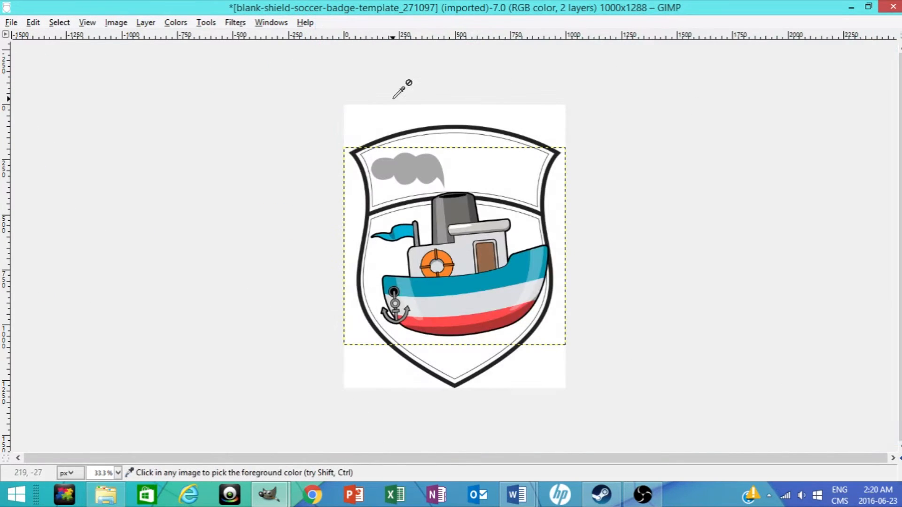
# Step: Scale the boat layer down to about 802×719 px so it fits inside the shield
pyautogui.click(189, 23)
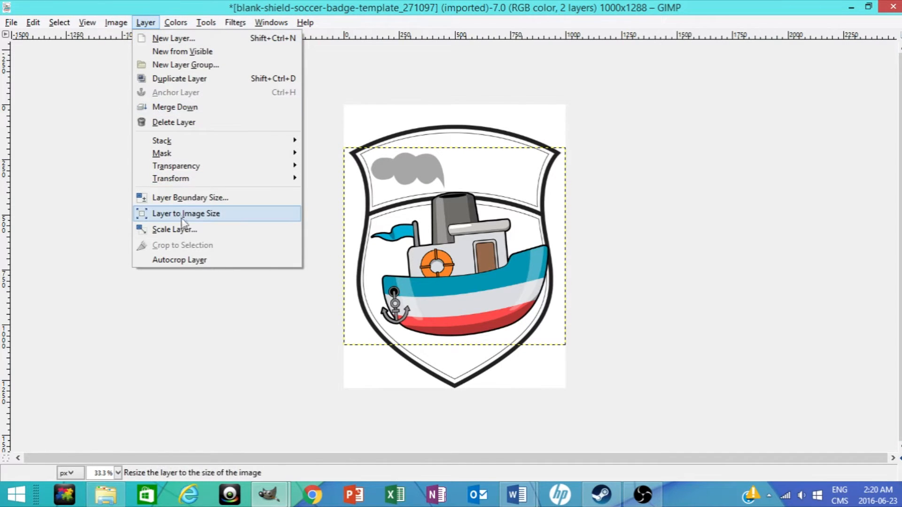
pyautogui.click(194, 234)
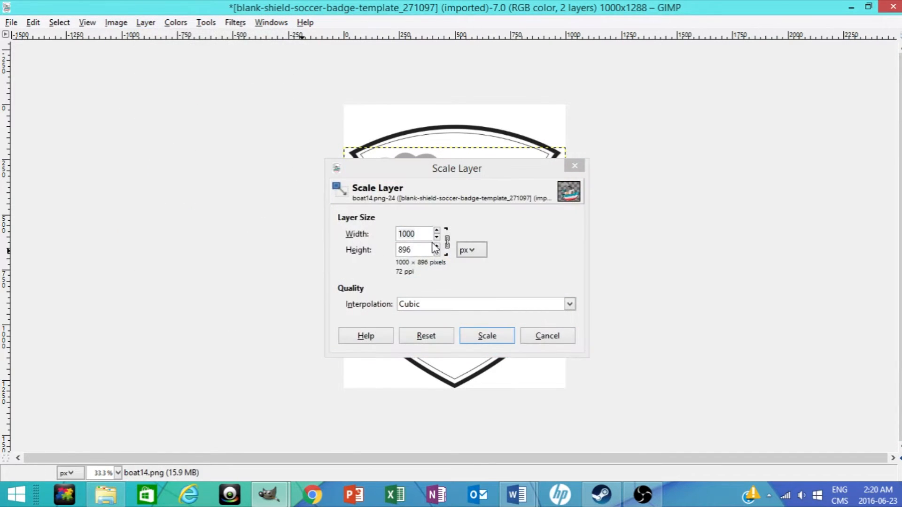
pyautogui.click(435, 238)
pyautogui.click(435, 238)
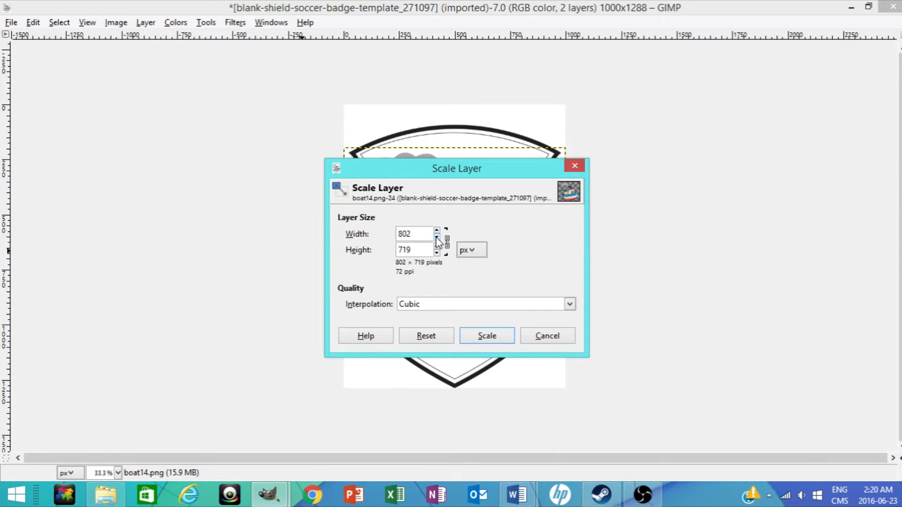
pyautogui.click(491, 338)
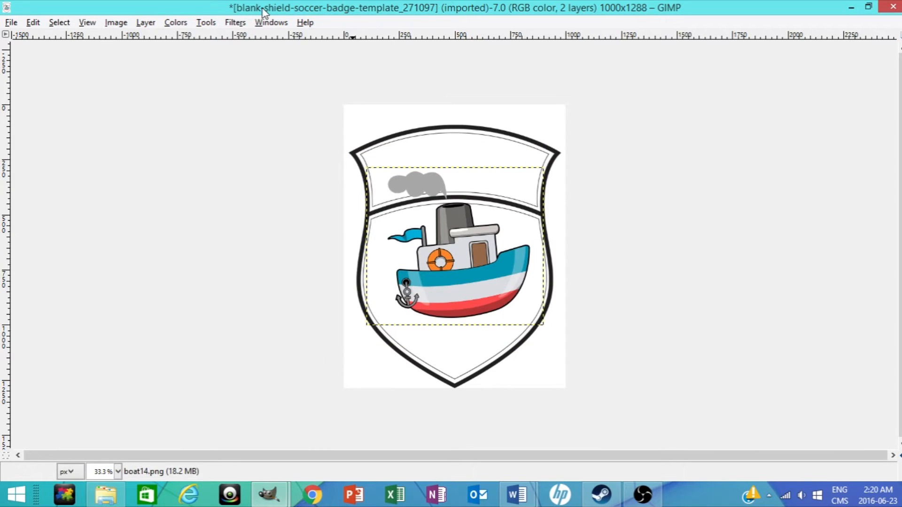
pyautogui.click(206, 22)
pyautogui.moveTo(241, 62)
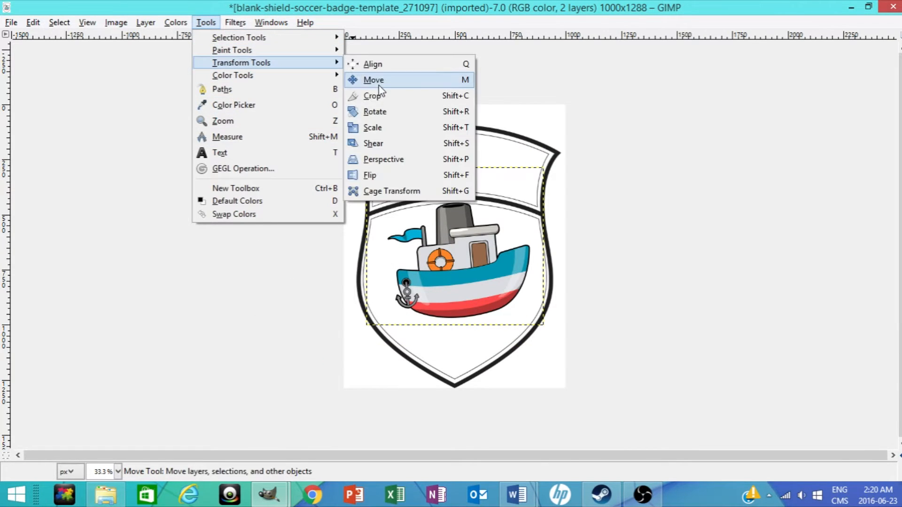
# Step: Move the boat layer down into the shield's large lower section with the Move tool
pyautogui.click(373, 79)
pyautogui.moveTo(450, 277); pyautogui.dragTo(447, 316)
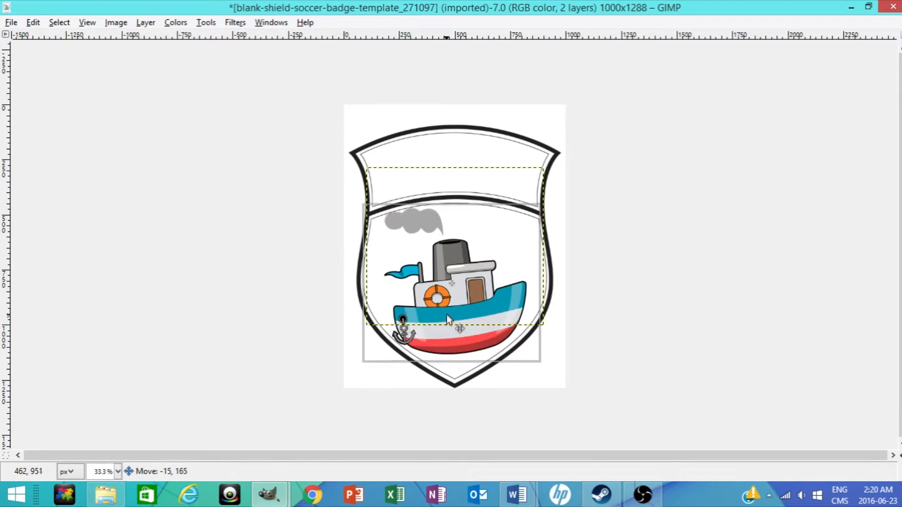
pyautogui.moveTo(447, 317); pyautogui.dragTo(447, 315)
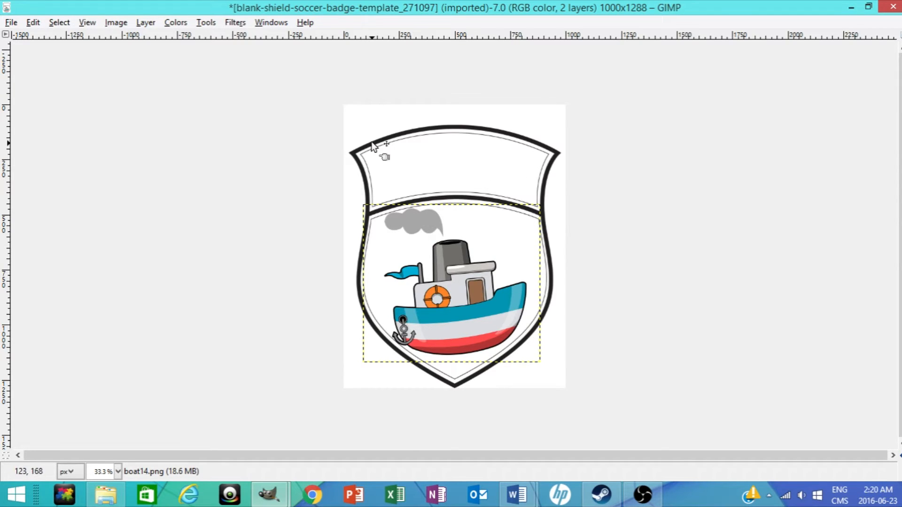
pyautogui.click(204, 23)
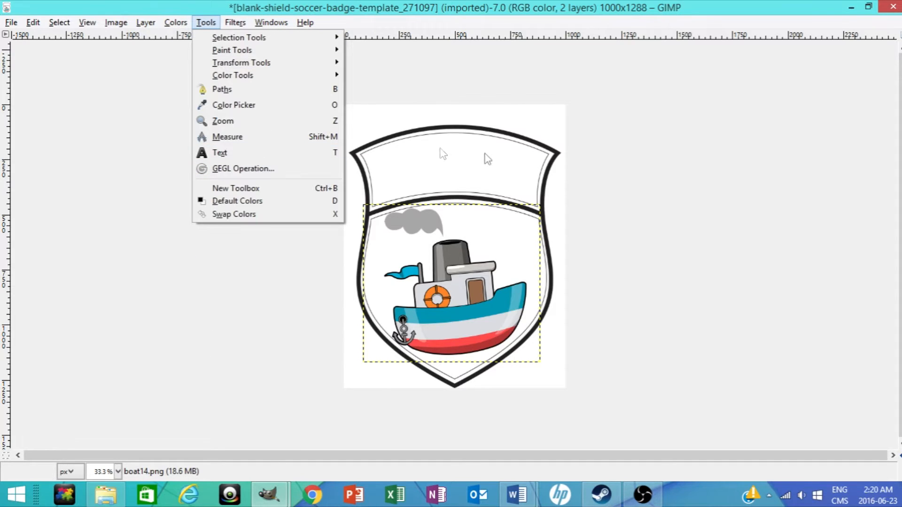
# Step: Create a text box across the shield's top banner and enter BOAT CITY FC
pyautogui.click(287, 153)
pyautogui.moveTo(388, 150); pyautogui.dragTo(518, 185)
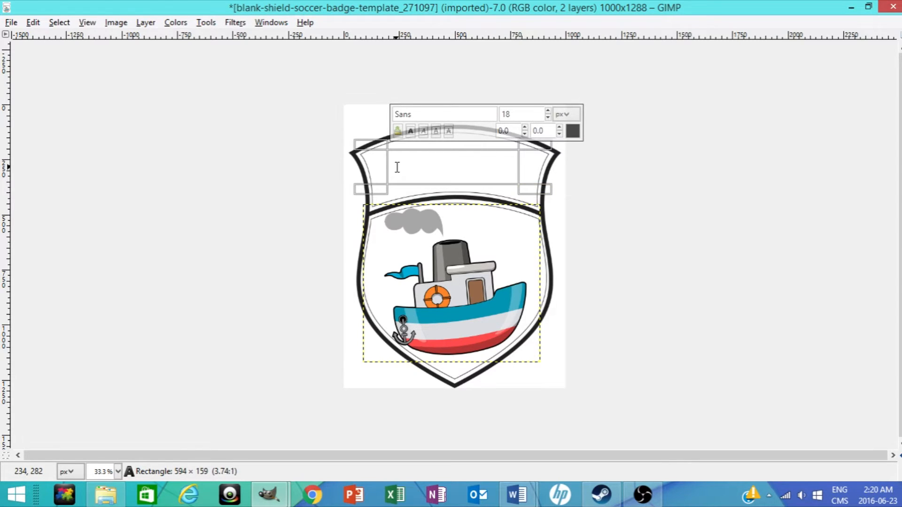
pyautogui.click(397, 167)
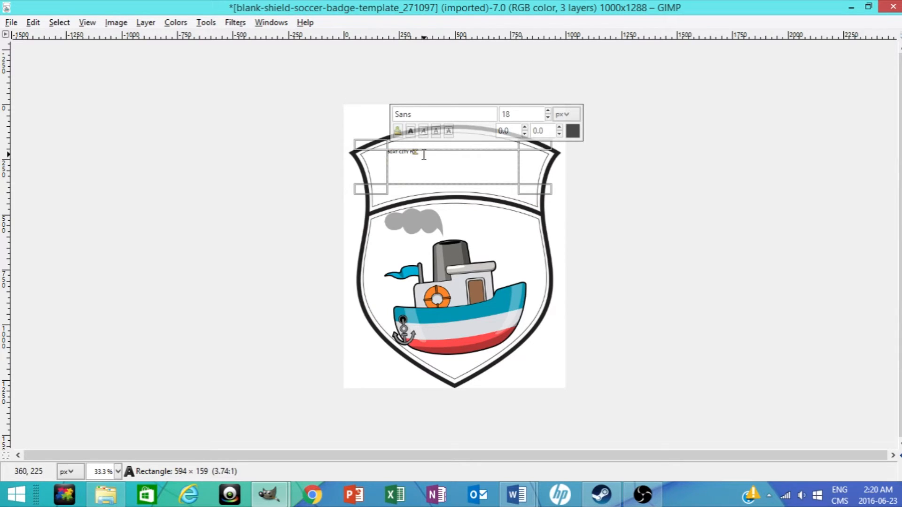
# Step: Raise the BOAT CITY FC text to font size 84 and fit the box around it
pyautogui.moveTo(420, 154); pyautogui.dragTo(388, 151)
pyautogui.click(549, 111)
pyautogui.click(548, 111)
pyautogui.write('74')
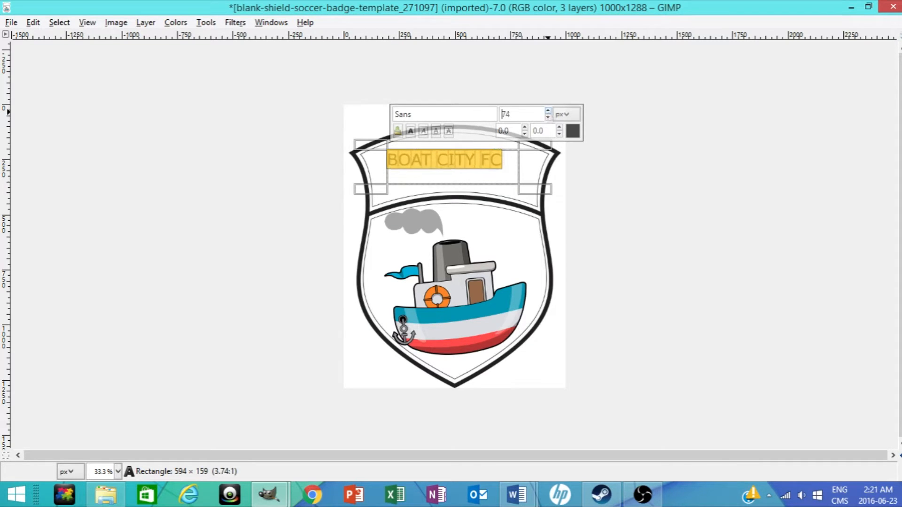
pyautogui.click(549, 111)
pyautogui.click(548, 112)
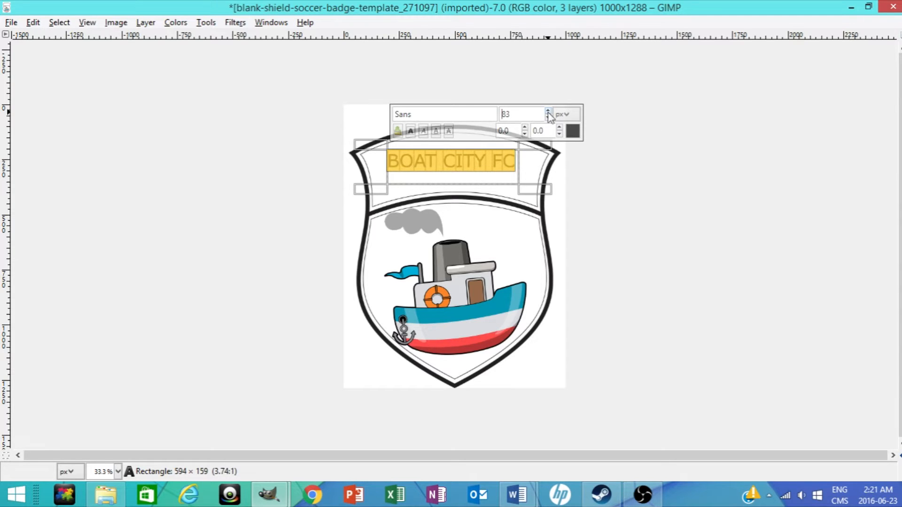
pyautogui.click(549, 111)
pyautogui.moveTo(539, 188); pyautogui.dragTo(544, 185)
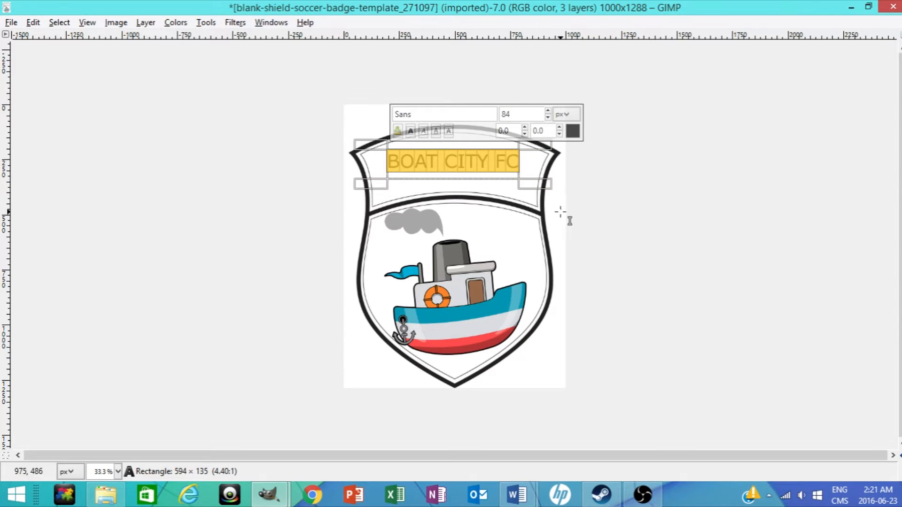
pyautogui.click(584, 205)
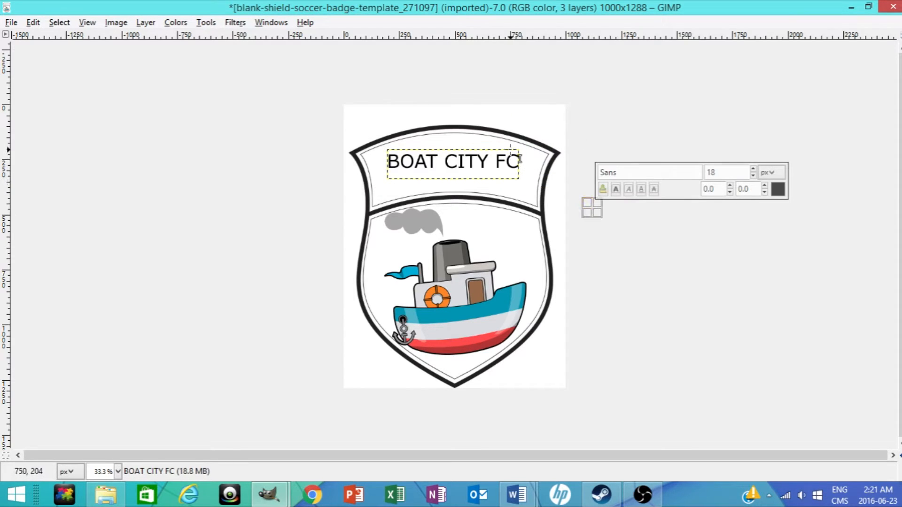
# Step: Export the badge as LogoProto.jpg into the Logo folder at JPEG quality 90
pyautogui.click(33, 22)
pyautogui.moveTo(11, 22)
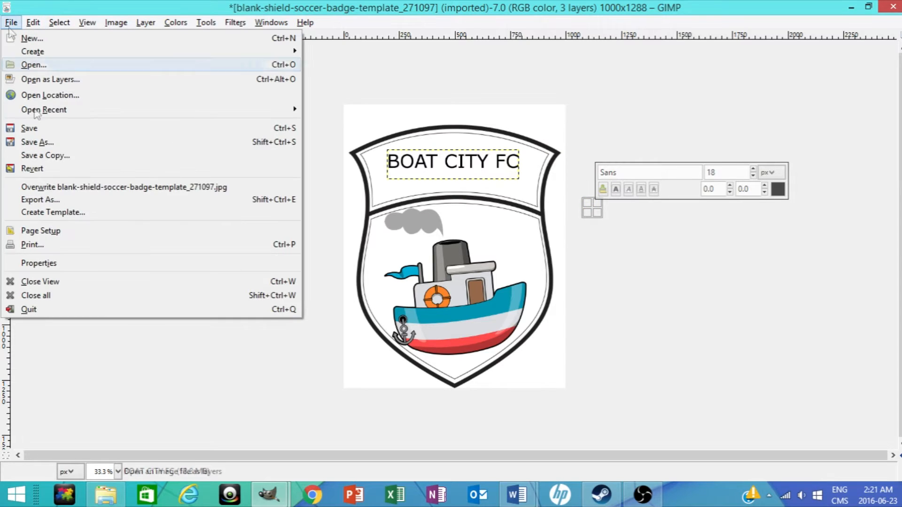
pyautogui.click(40, 200)
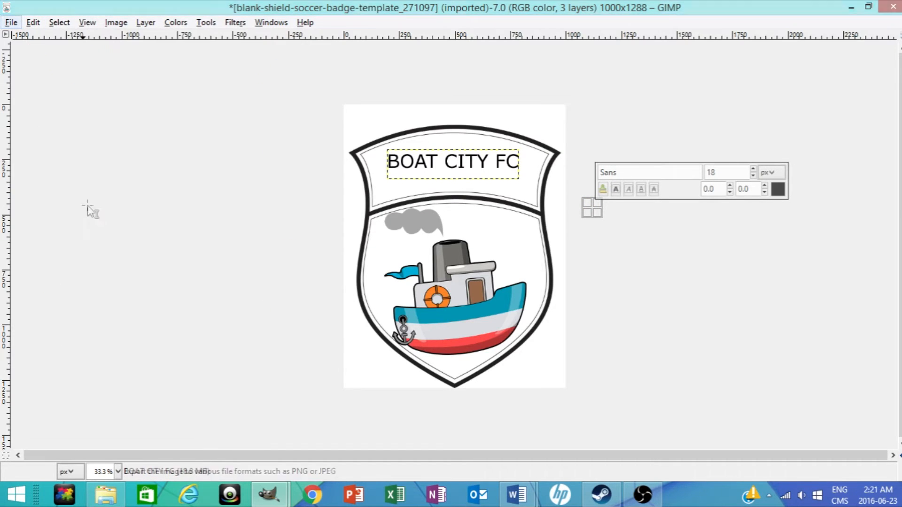
pyautogui.press('BackSpace')
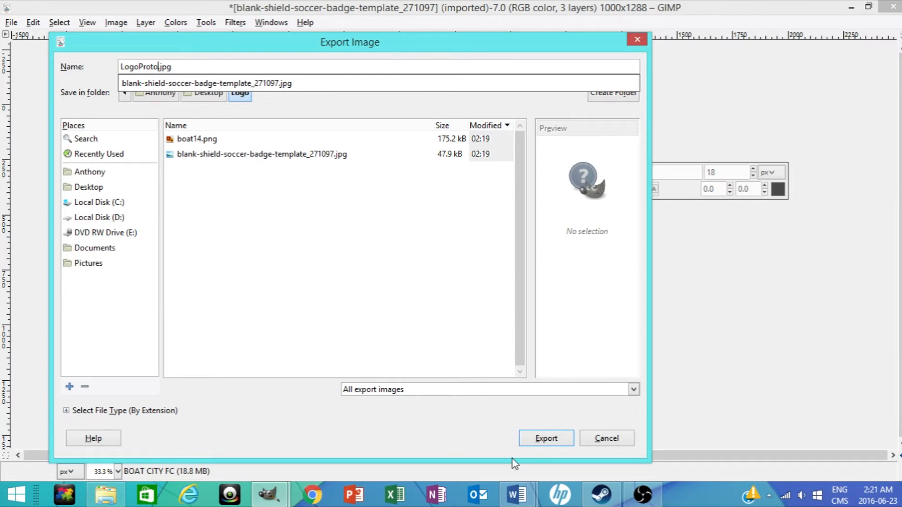
pyautogui.write('to')
pyautogui.click(541, 440)
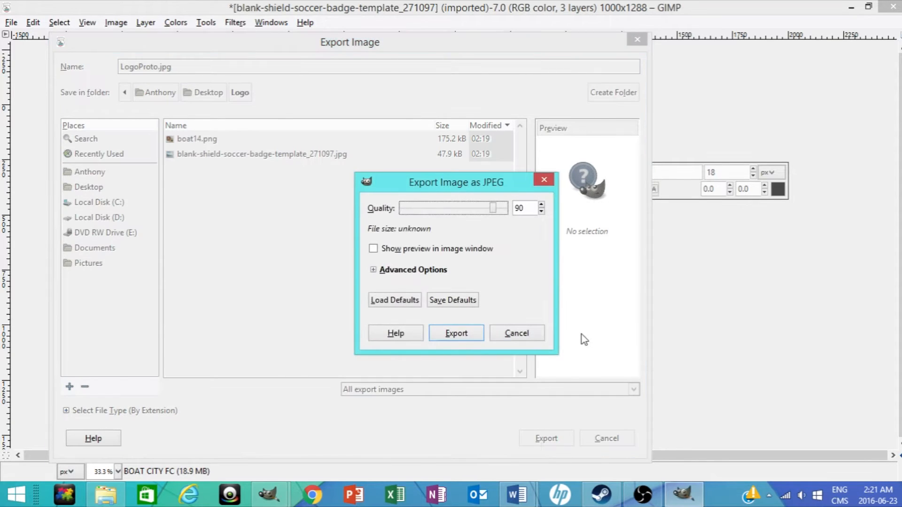
pyautogui.click(465, 333)
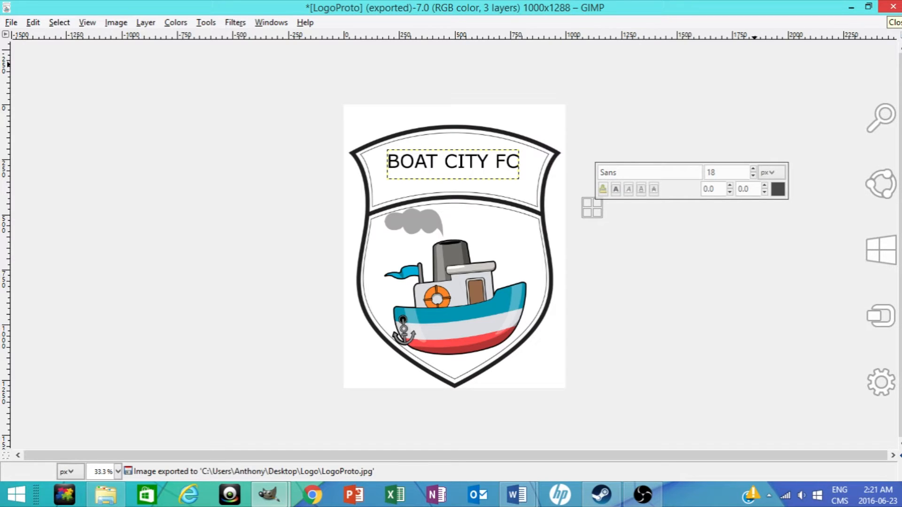
# Step: Close the image discarding changes and reopen LogoProto.jpg from the Logo folder in GIMP
pyautogui.click(893, 7)
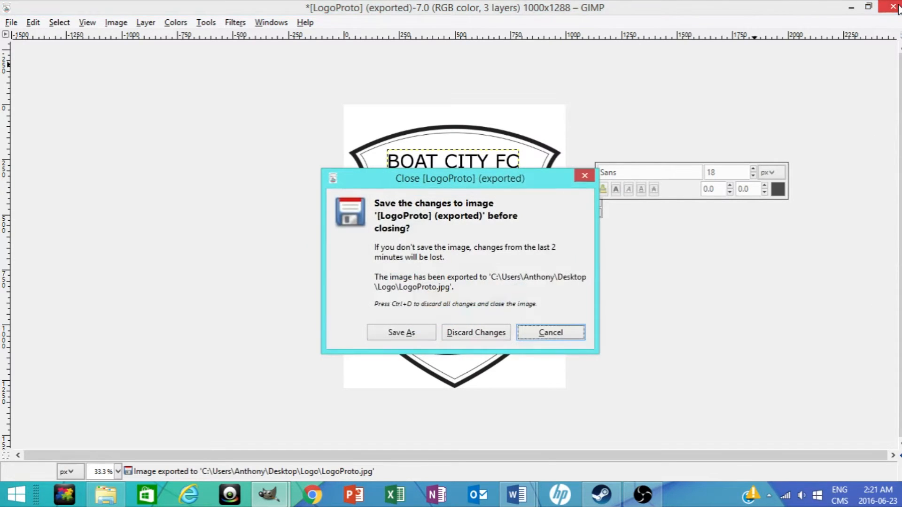
pyautogui.click(476, 333)
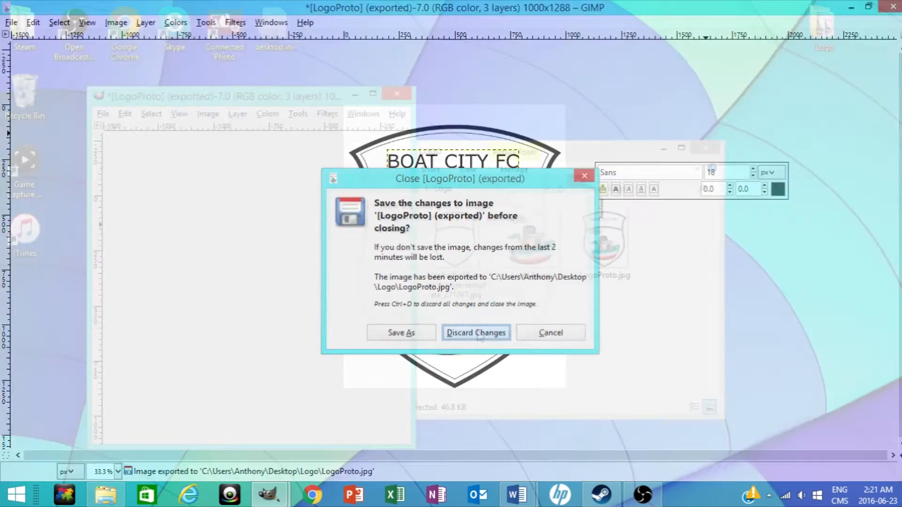
pyautogui.click(604, 244)
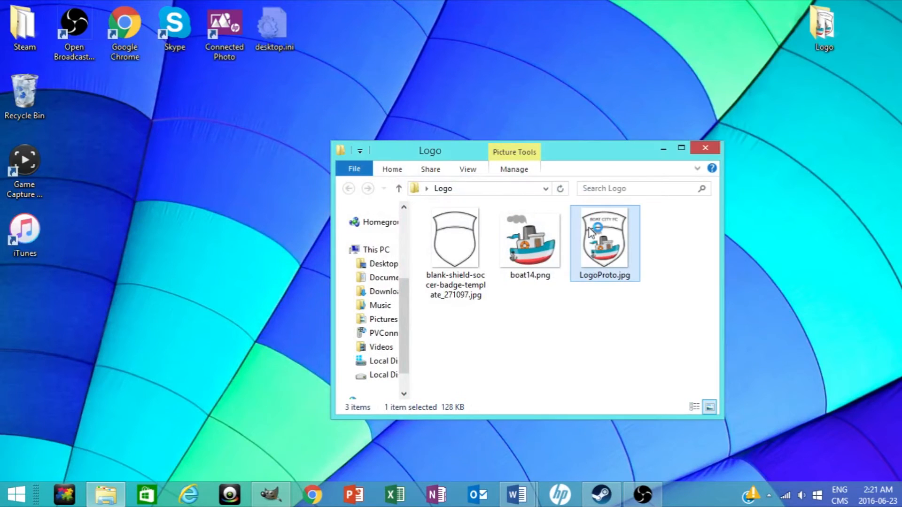
pyautogui.doubleClick(593, 230)
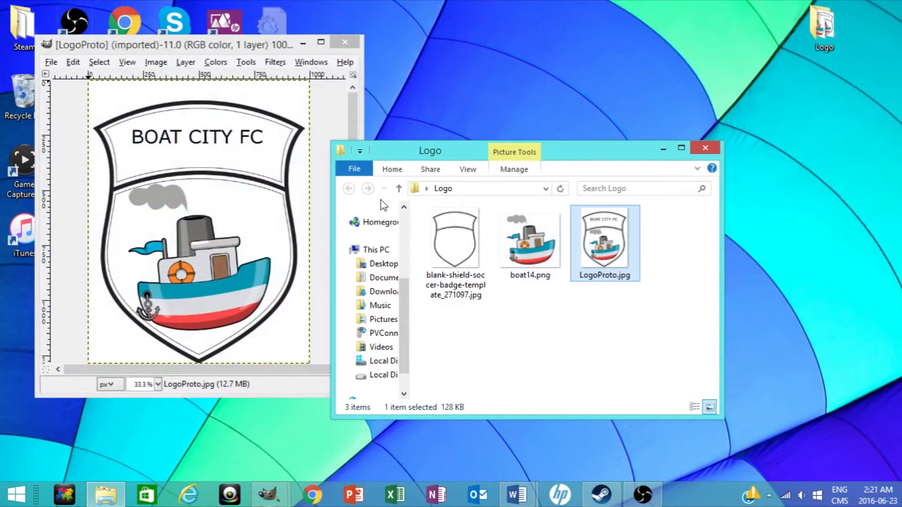
pyautogui.click(267, 496)
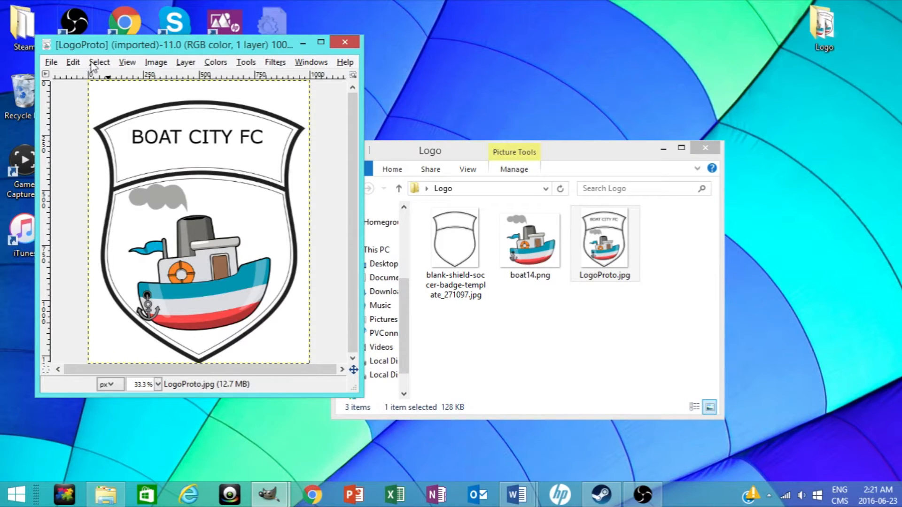
# Step: Add an alpha channel to the LogoProto layer for transparency
pyautogui.click(52, 62)
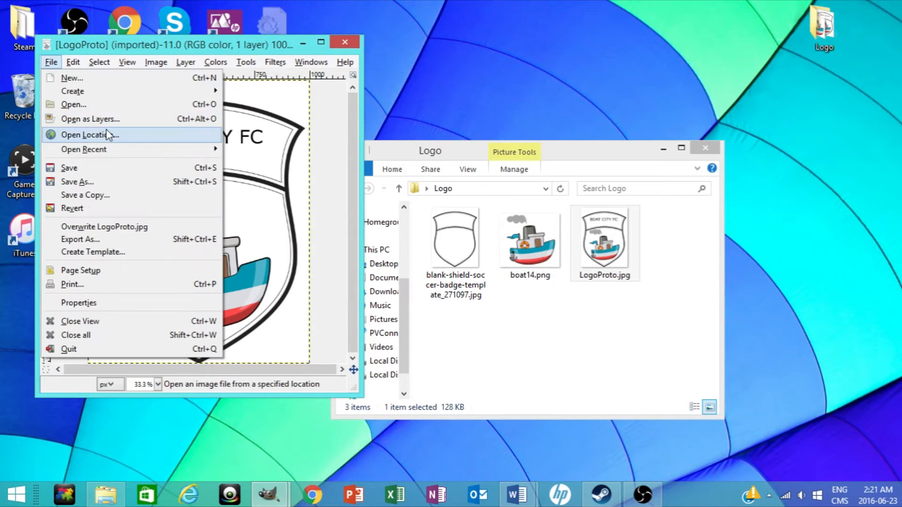
pyautogui.click(173, 70)
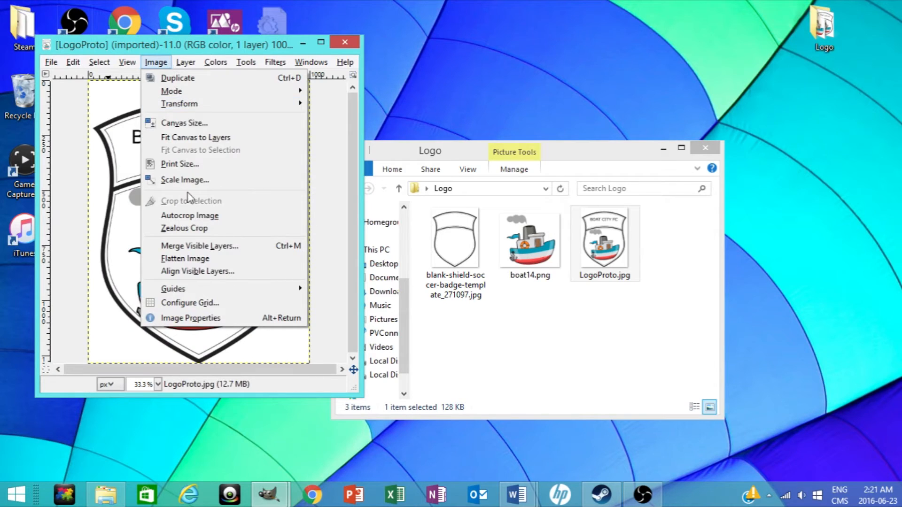
pyautogui.click(186, 62)
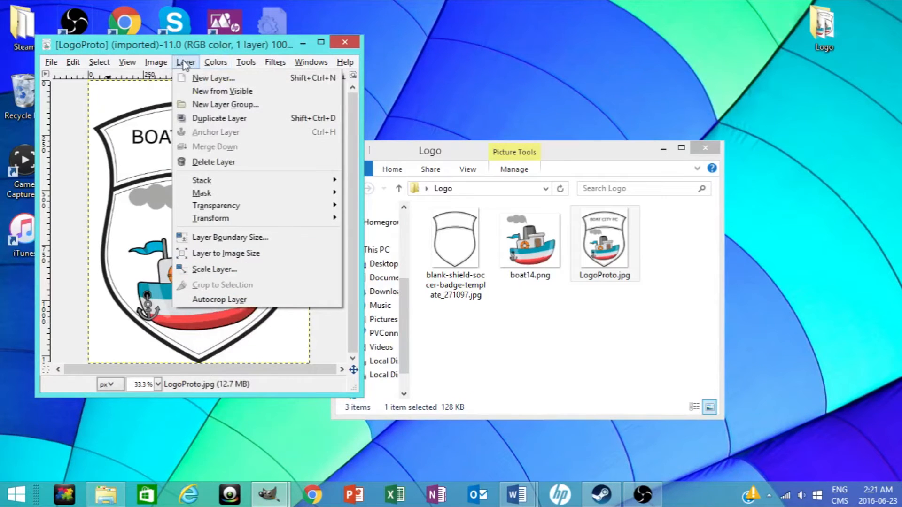
pyautogui.moveTo(217, 205)
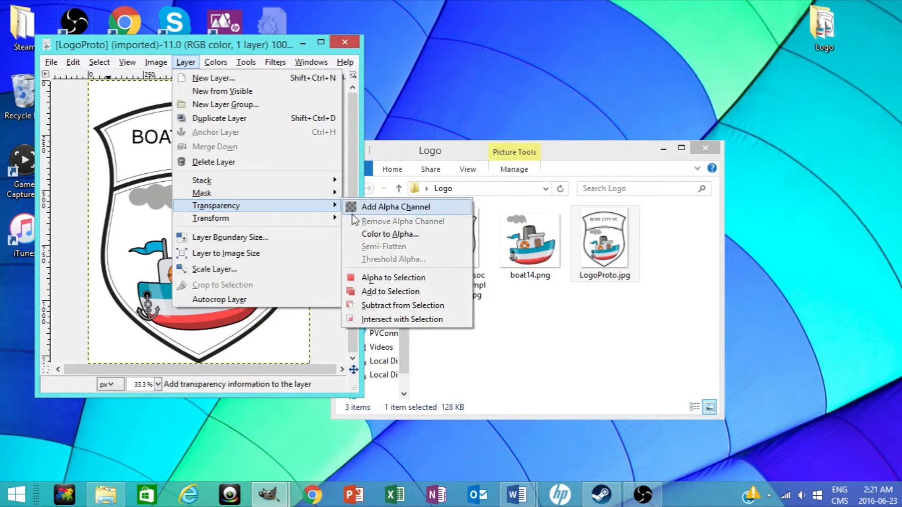
pyautogui.click(381, 207)
# Step: Fuzzy-select the white background outside the shield and delete it to transparency
pyautogui.click(243, 62)
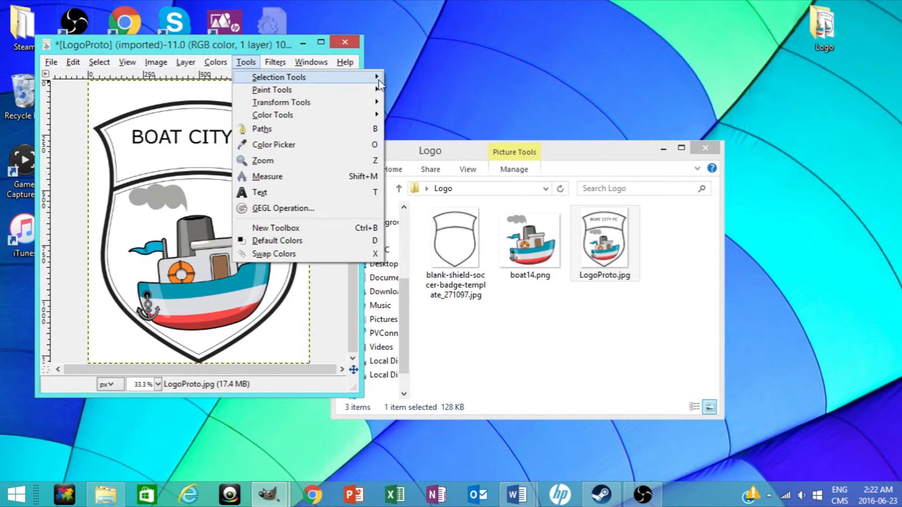
pyautogui.moveTo(279, 77)
pyautogui.click(443, 143)
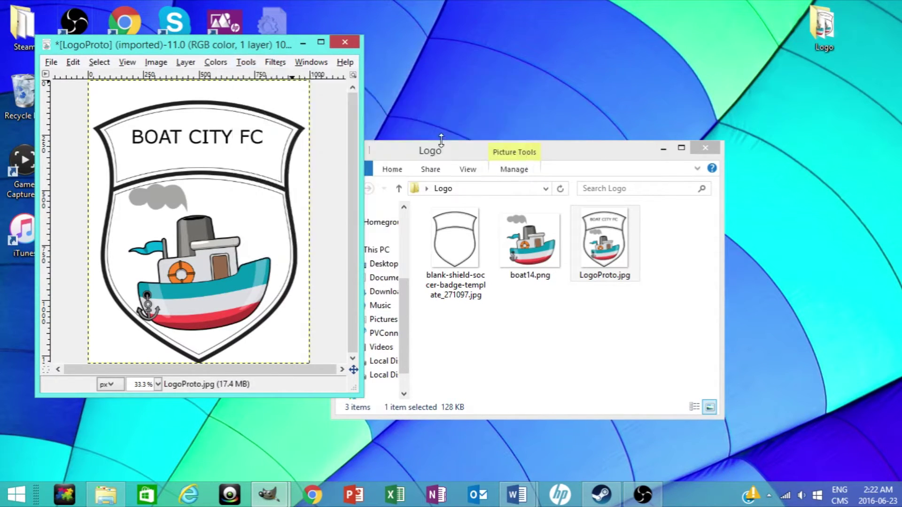
pyautogui.click(275, 95)
pyautogui.press('Delete')
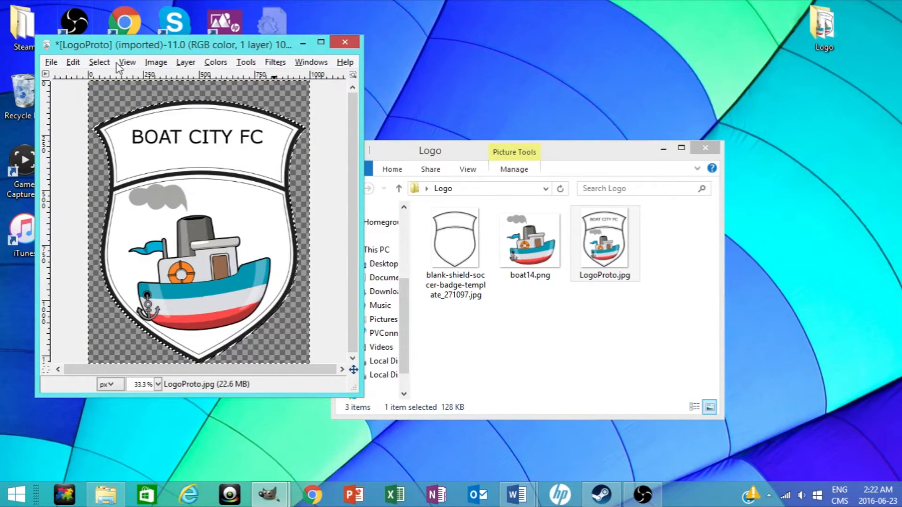
pyautogui.click(51, 62)
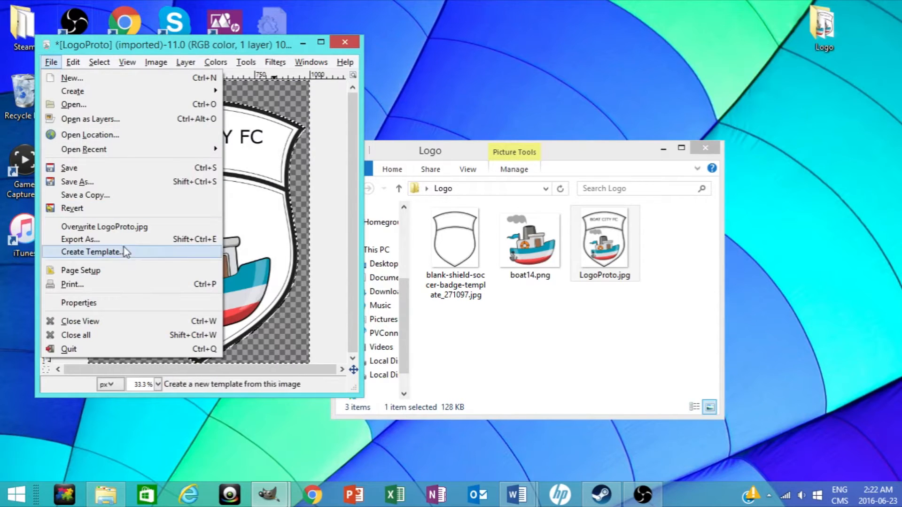
# Step: Export the transparent badge as BoatCityLogo.jpg into the Logo folder, accepting the JPEG settings
pyautogui.click(81, 240)
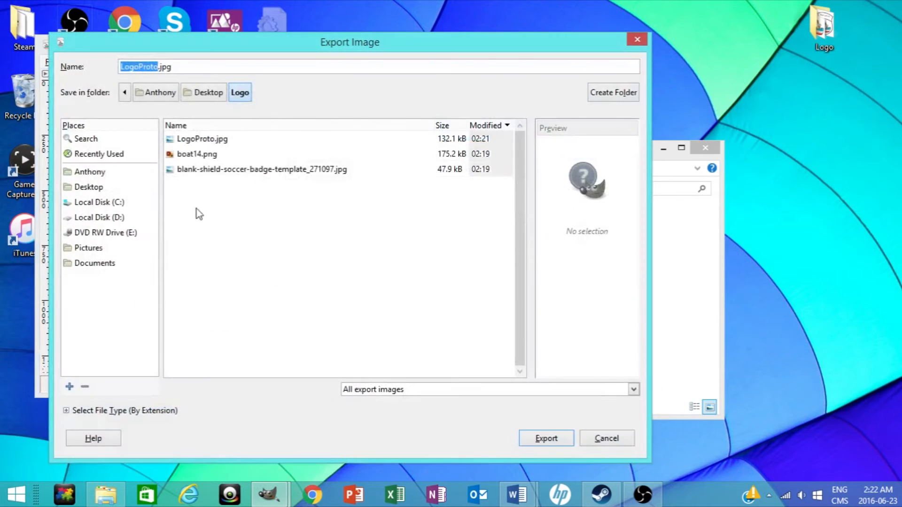
pyautogui.write('L')
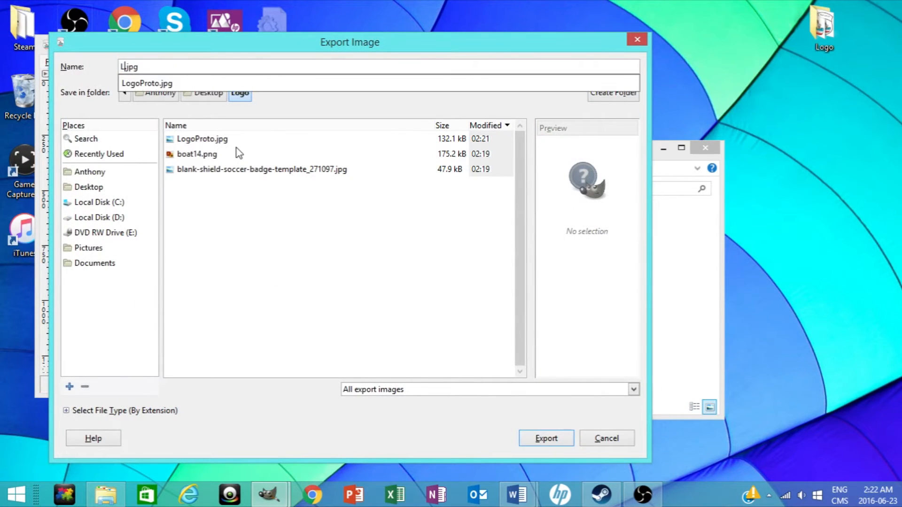
pyautogui.write('oatCityLog')
pyautogui.write('o')
pyautogui.click(566, 439)
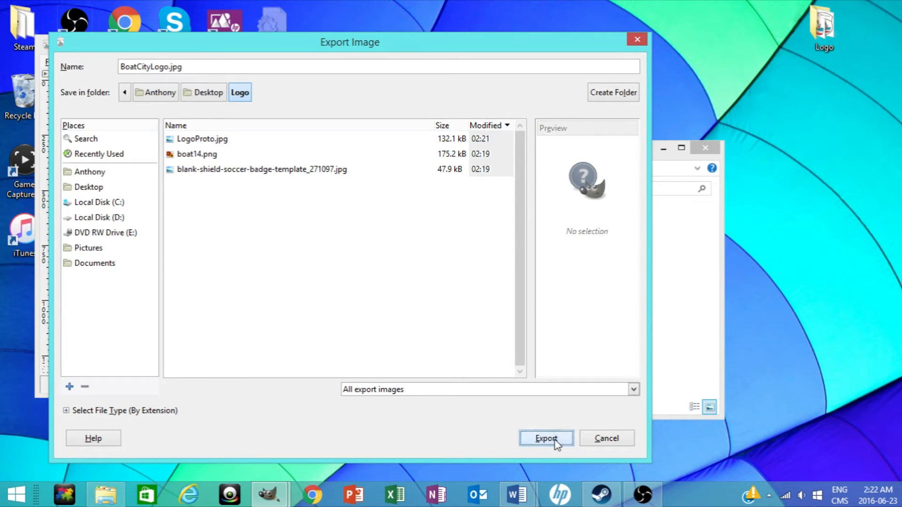
pyautogui.click(557, 443)
pyautogui.click(455, 336)
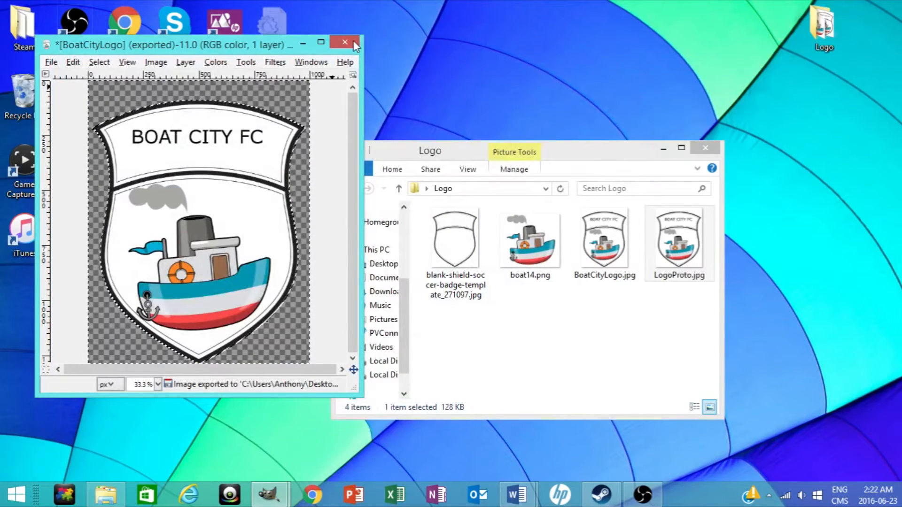
# Step: Close the exported image in GIMP, discarding unsaved changes
pyautogui.click(353, 44)
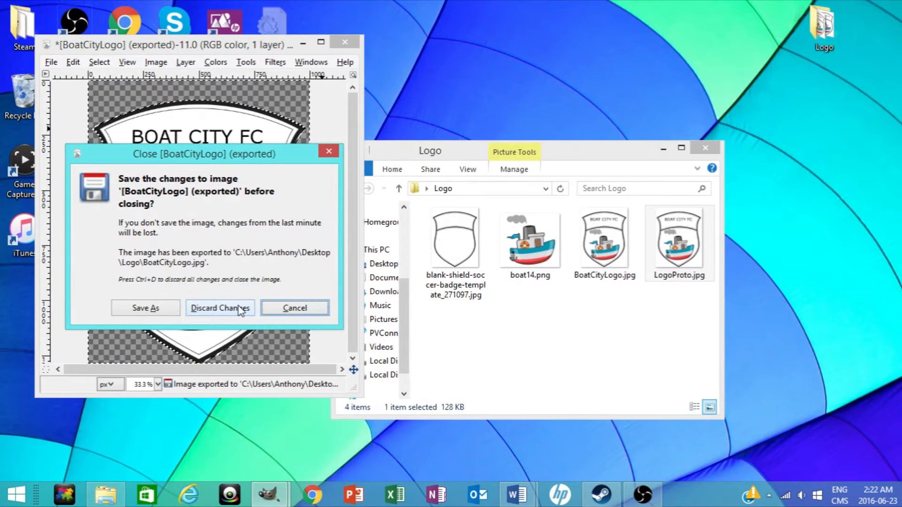
pyautogui.click(220, 308)
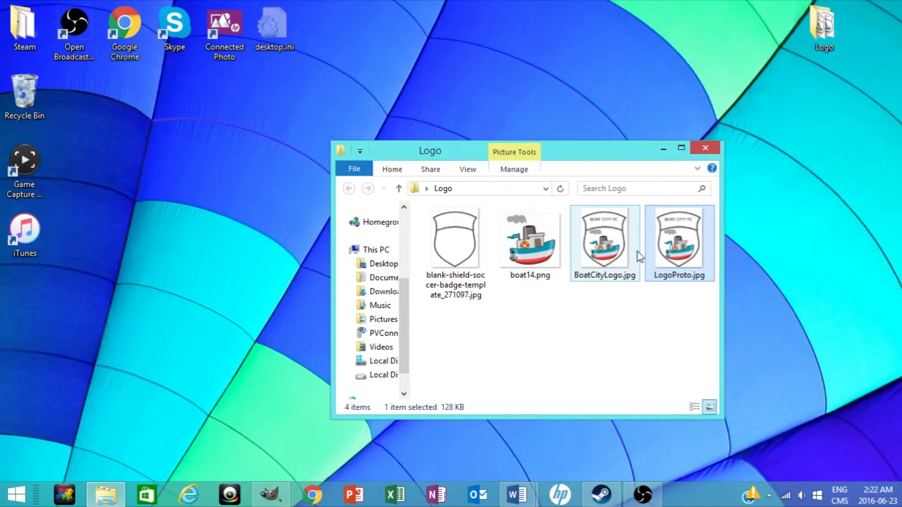
# Step: Reopen BoatCityLogo.jpg from the Logo folder in GIMP
pyautogui.click(599, 310)
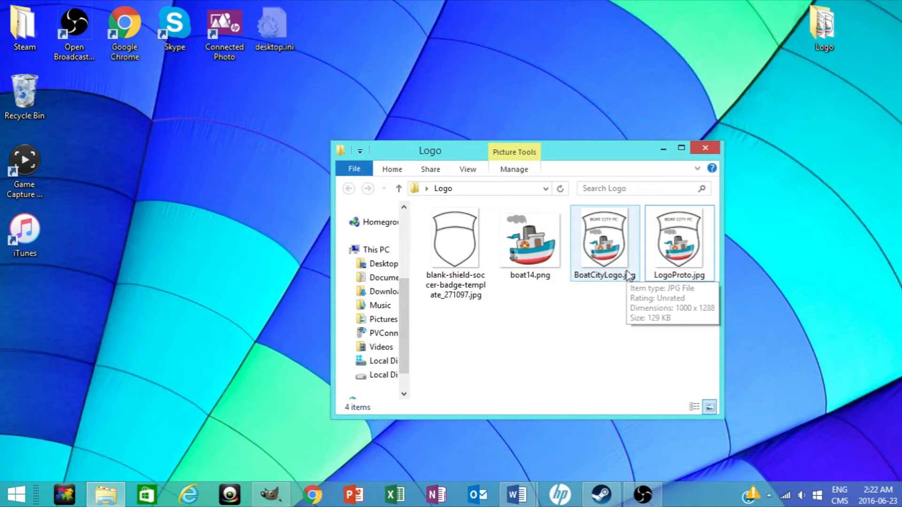
pyautogui.moveTo(604, 243)
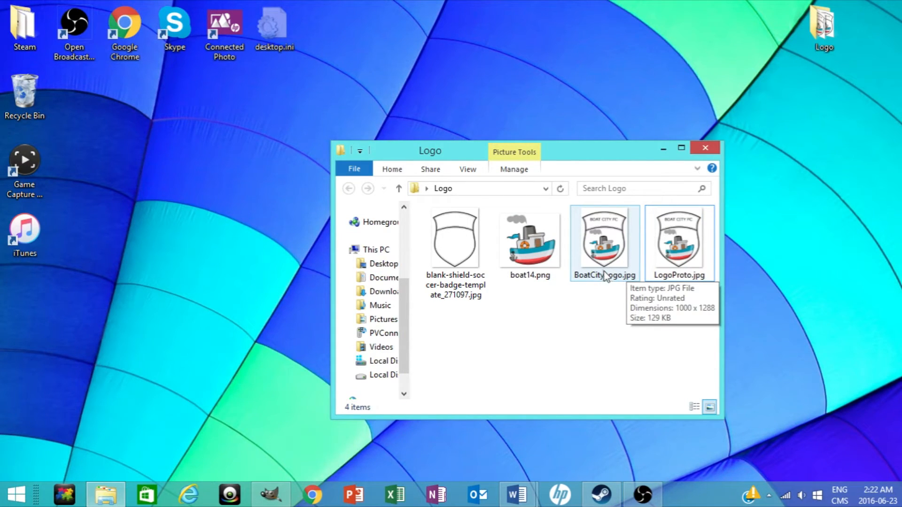
pyautogui.click(604, 275)
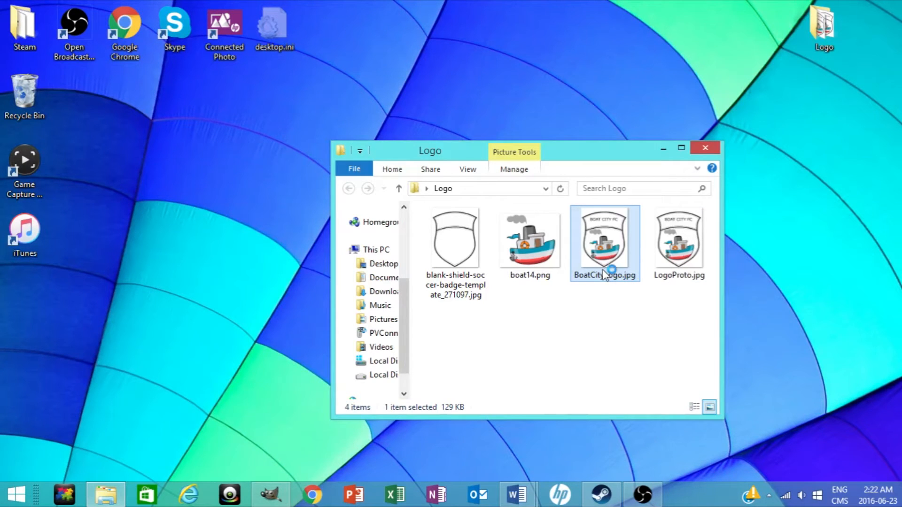
pyautogui.doubleClick(604, 273)
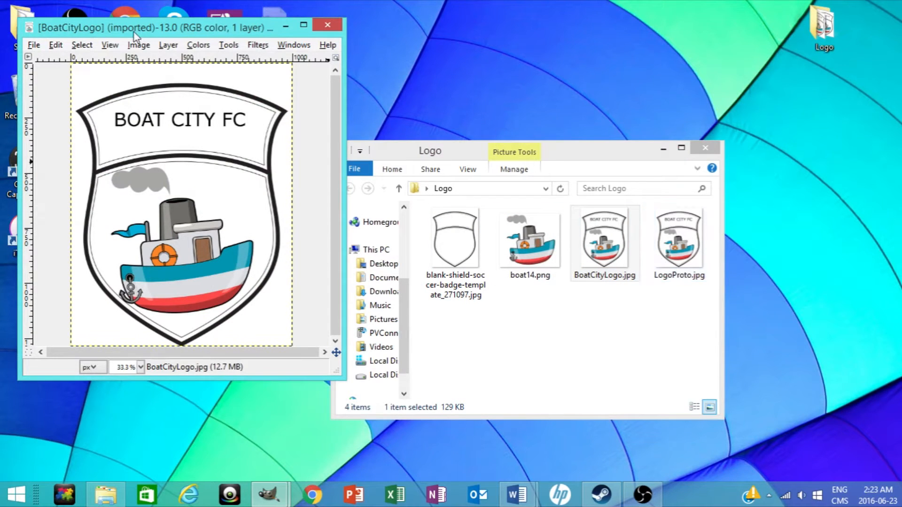
# Step: Add an alpha channel, fuzzy-select the white background around the shield and delete it to transparency
pyautogui.click(120, 45)
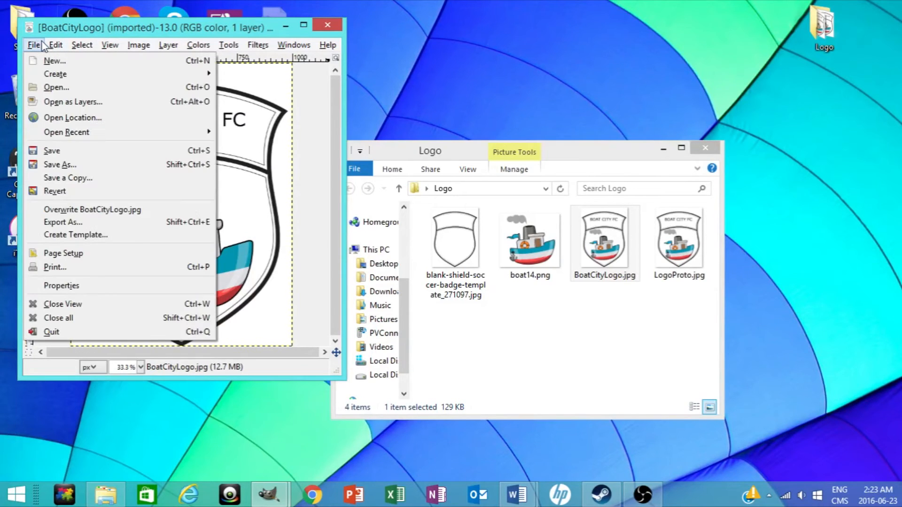
pyautogui.moveTo(185, 176)
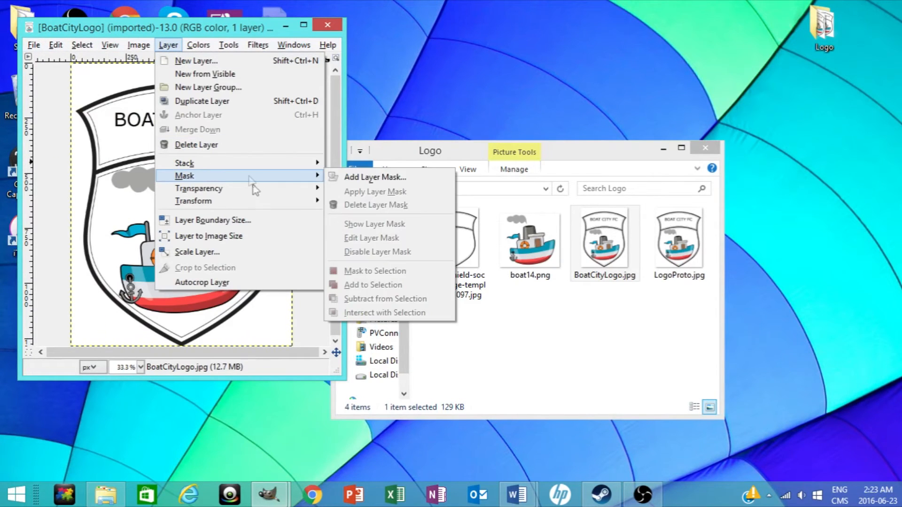
pyautogui.click(381, 192)
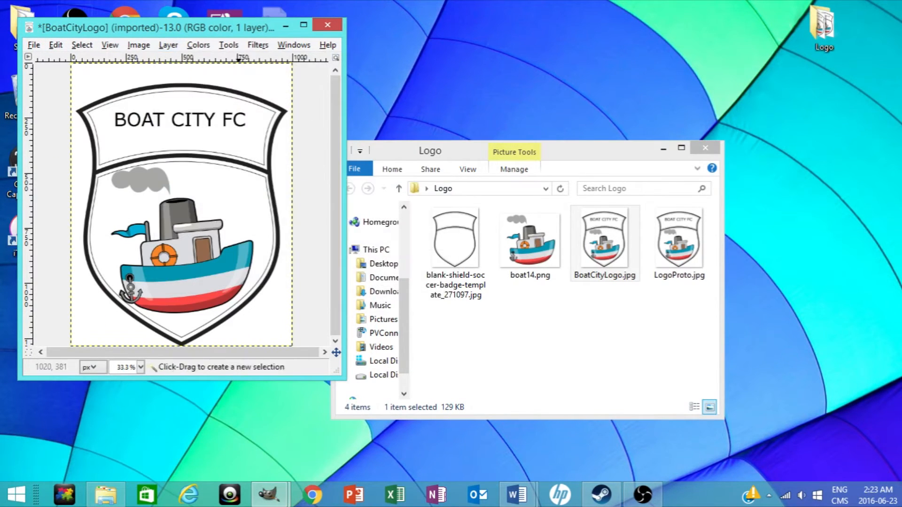
pyautogui.click(208, 47)
pyautogui.moveTo(261, 60)
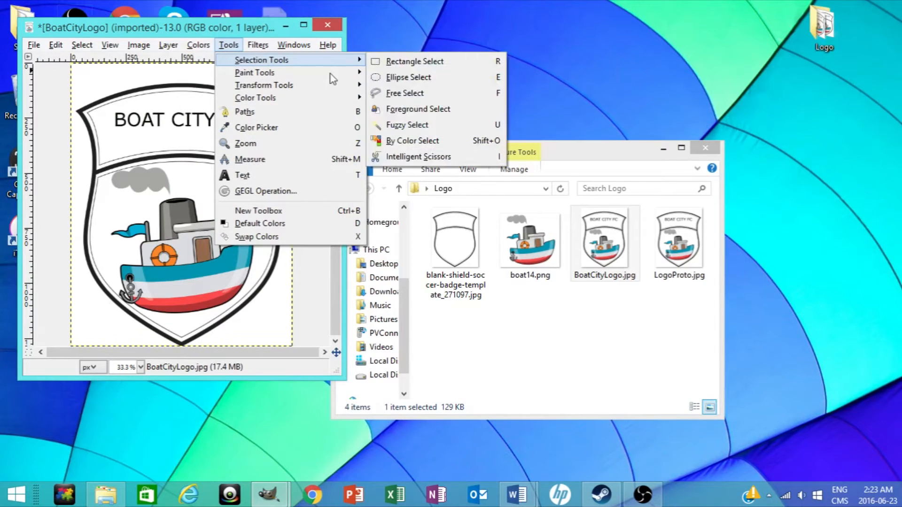
pyautogui.click(408, 125)
pyautogui.click(270, 75)
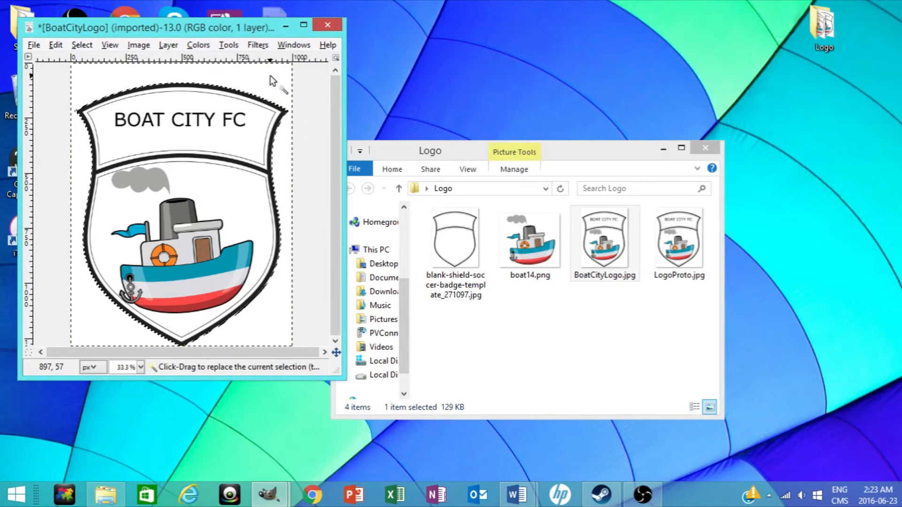
pyautogui.press('Delete')
# Step: Bring up the Export Image dialog for the transparent badge
pyautogui.click(82, 44)
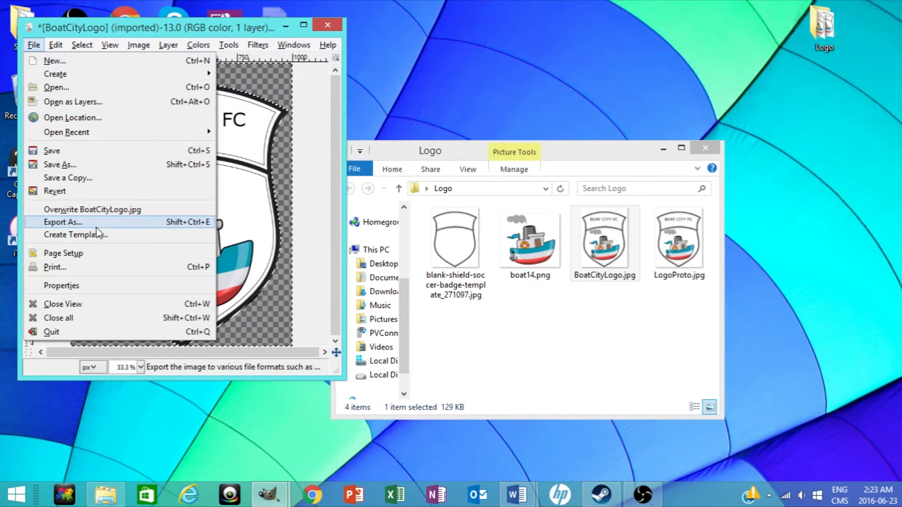
pyautogui.click(63, 221)
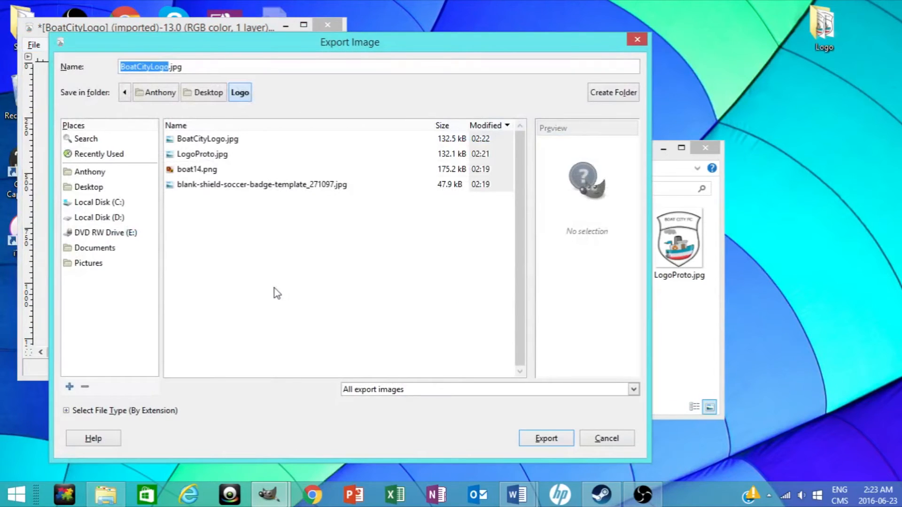
# Step: Re-export with PNG file type chosen, replacing the existing BoatCityLogo.jpg in the Logo folder
pyautogui.click(397, 390)
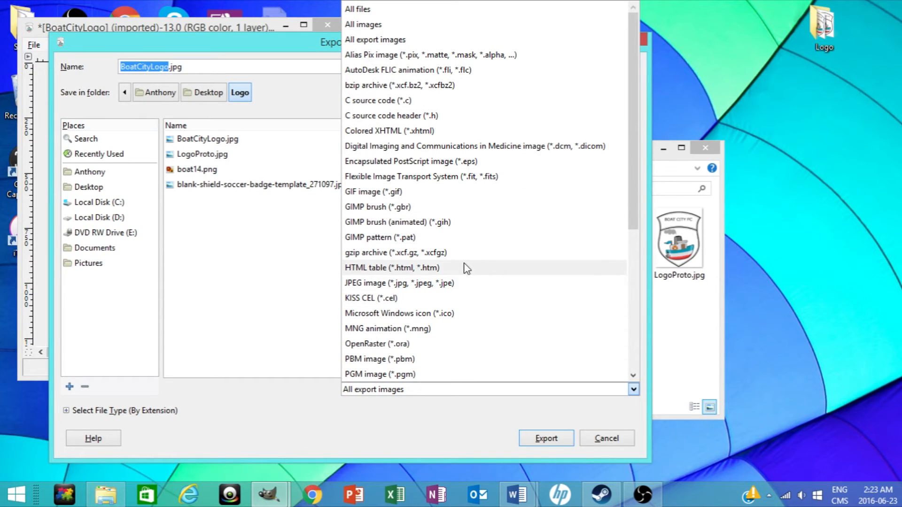
pyautogui.scroll(-3, 469, 293)
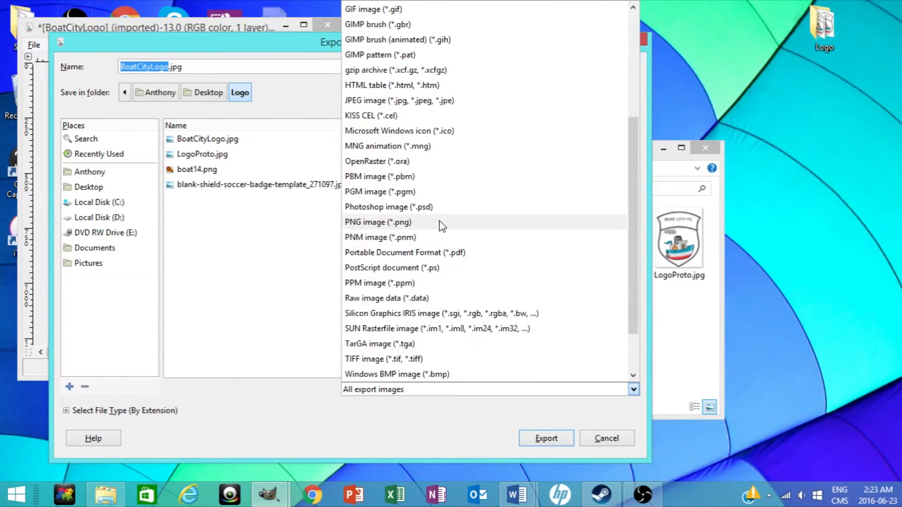
pyautogui.click(439, 269)
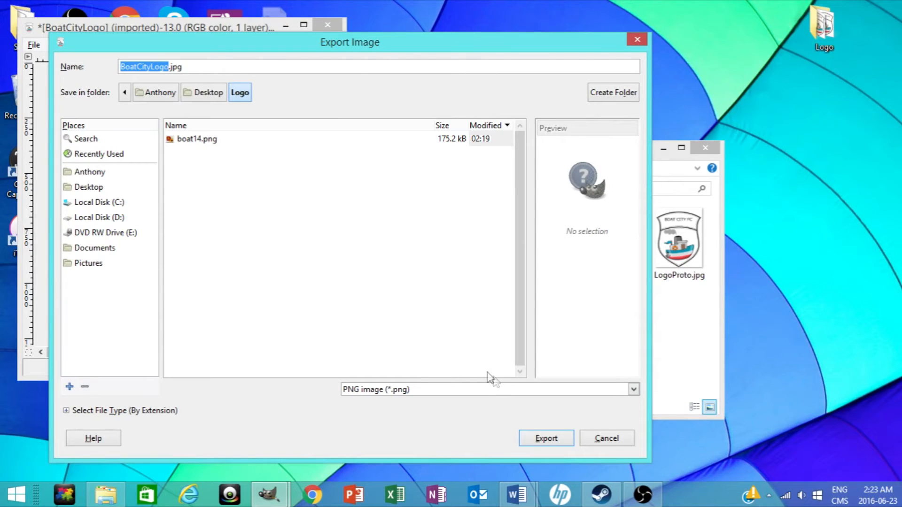
pyautogui.click(546, 439)
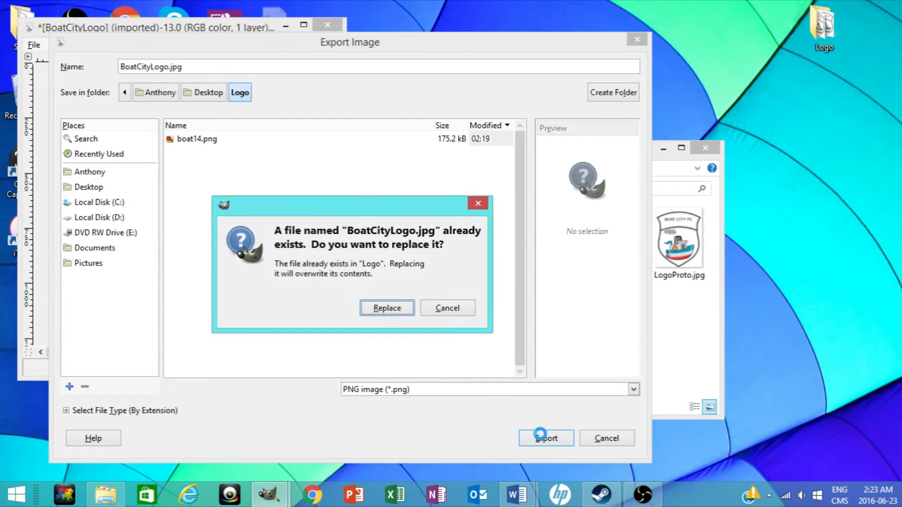
pyautogui.click(399, 310)
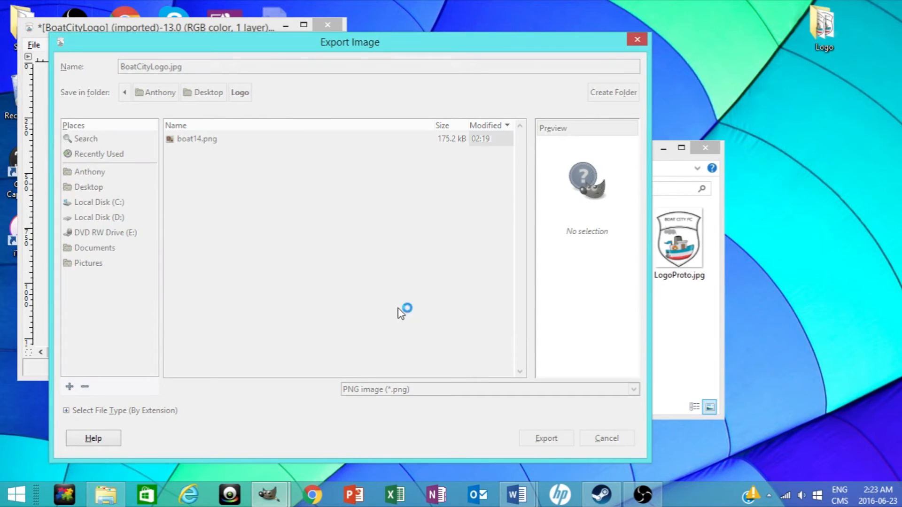
pyautogui.click(456, 334)
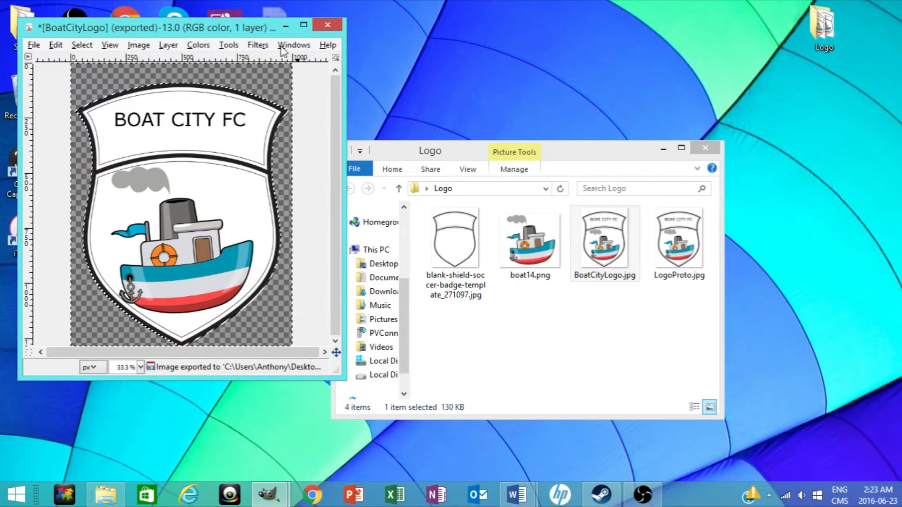
# Step: Reopen BoatCityLogo.jpg to check it, close that white-background copy, and return to the transparent badge's File menu
pyautogui.click(611, 303)
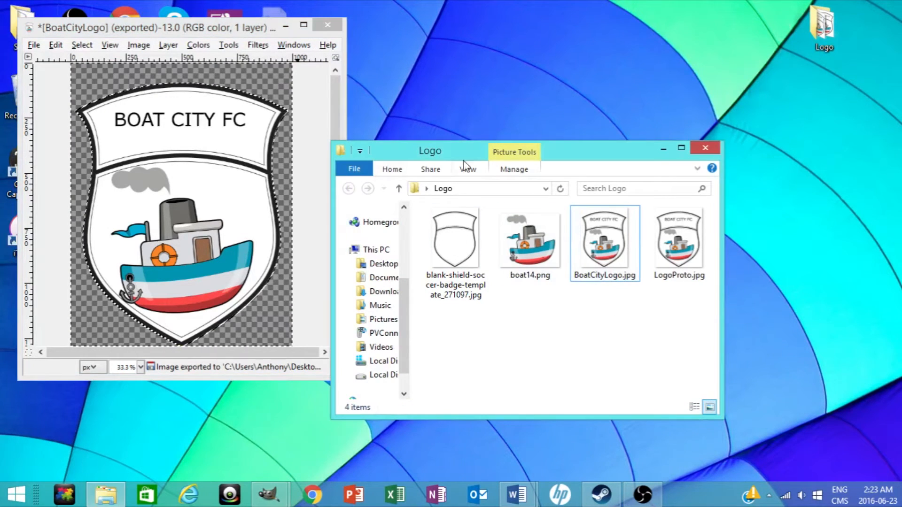
pyautogui.doubleClick(607, 254)
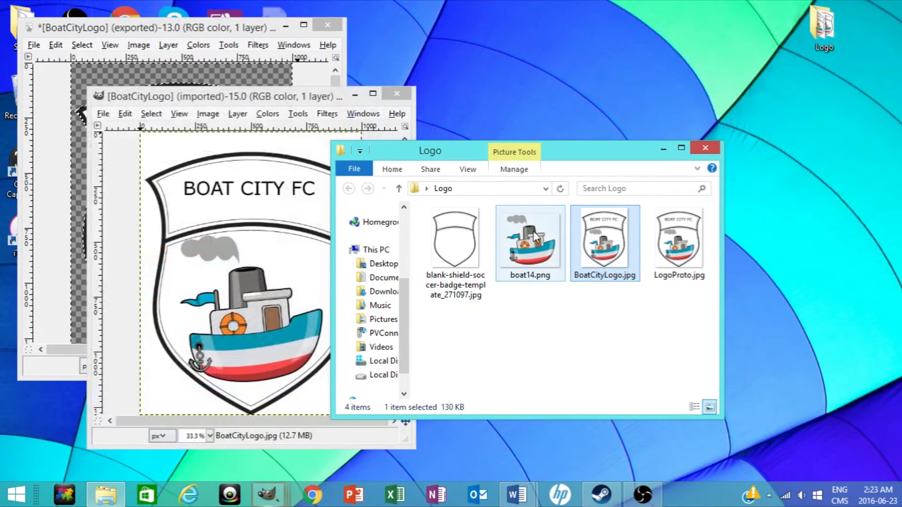
pyautogui.click(380, 113)
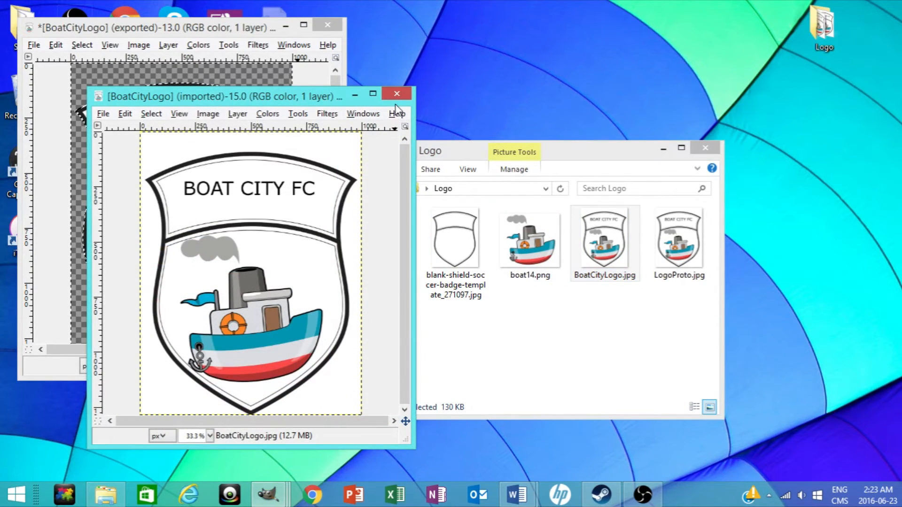
pyautogui.click(397, 94)
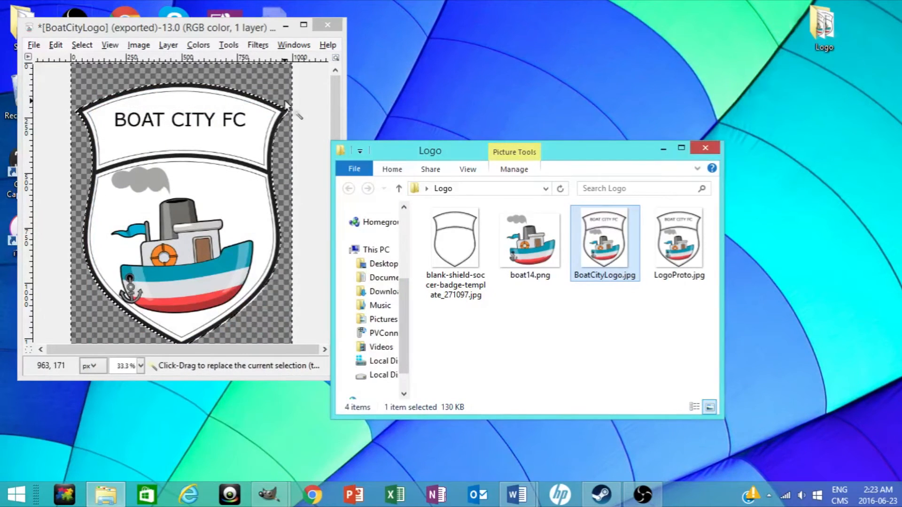
pyautogui.click(34, 45)
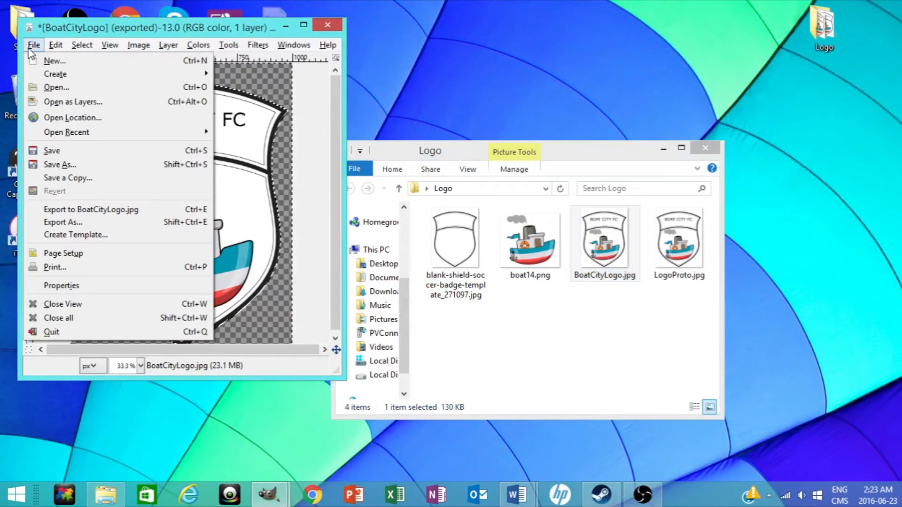
# Step: Export the transparent badge as BoatCityLogo.png, confirming the PNG export options
pyautogui.click(140, 226)
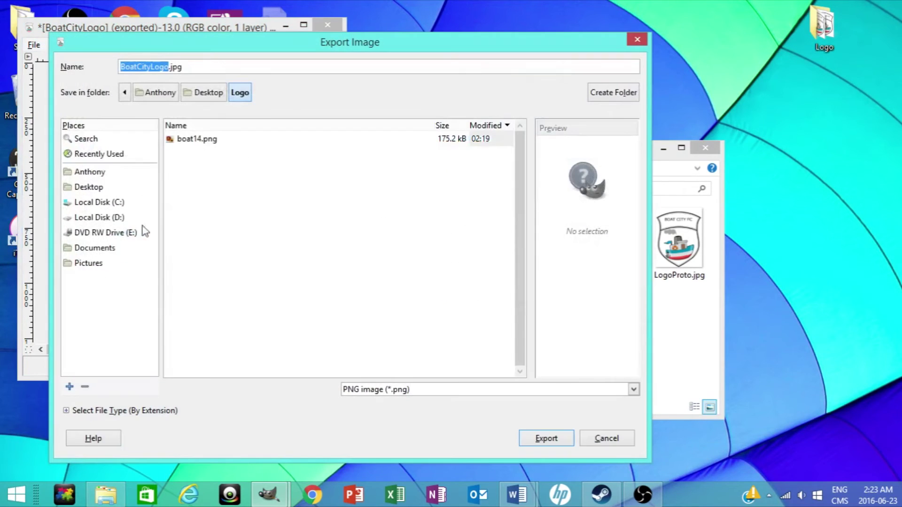
pyautogui.doubleClick(180, 67)
pyautogui.write('n')
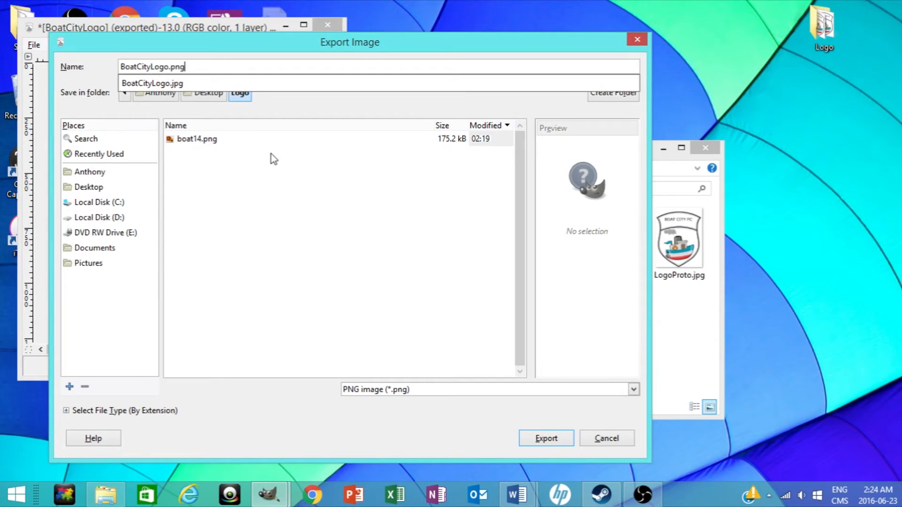
pyautogui.click(305, 191)
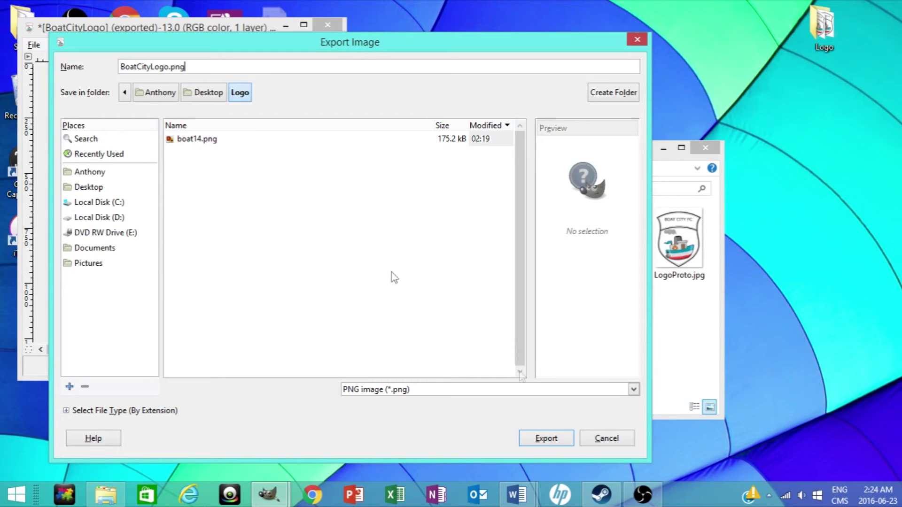
pyautogui.click(547, 439)
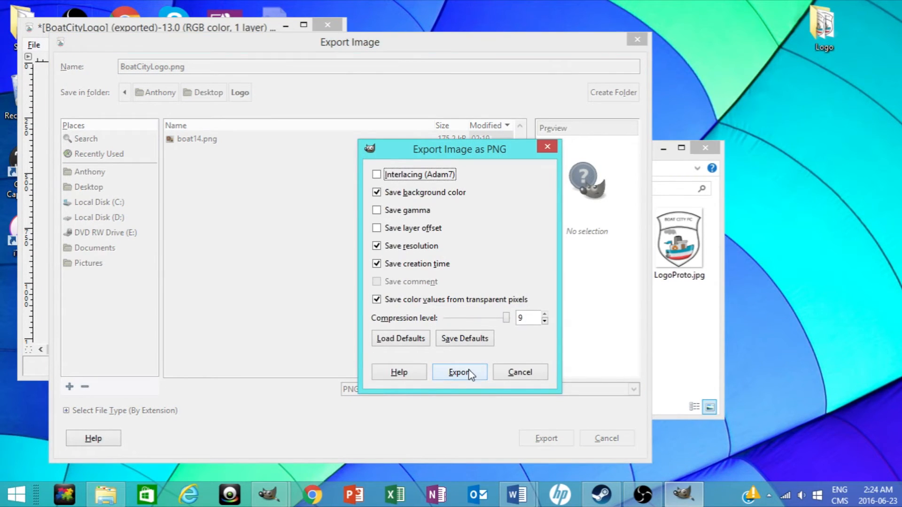
pyautogui.click(459, 372)
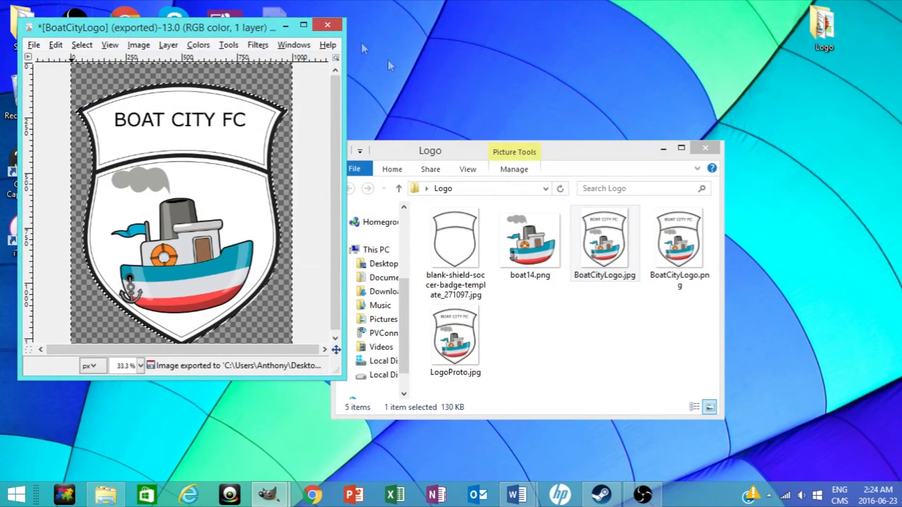
# Step: Close the GIMP logo image, discarding unsaved changes
pyautogui.click(327, 26)
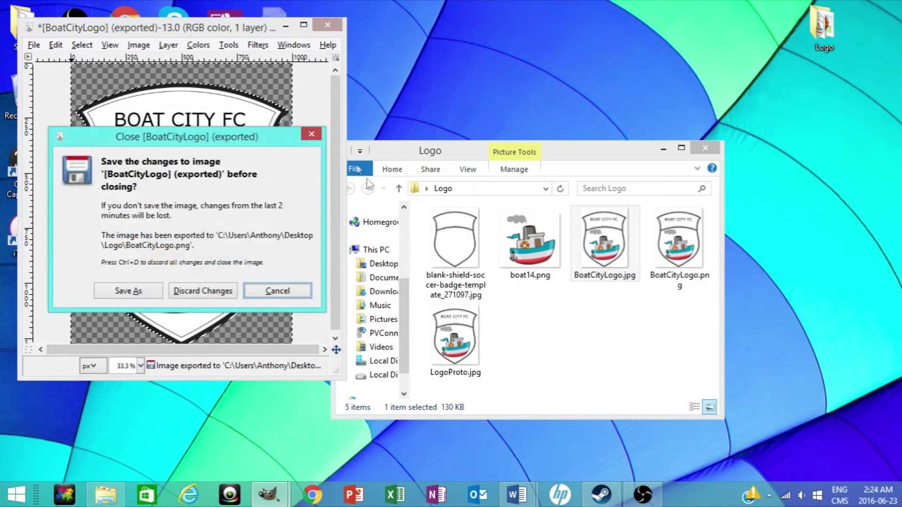
pyautogui.click(204, 290)
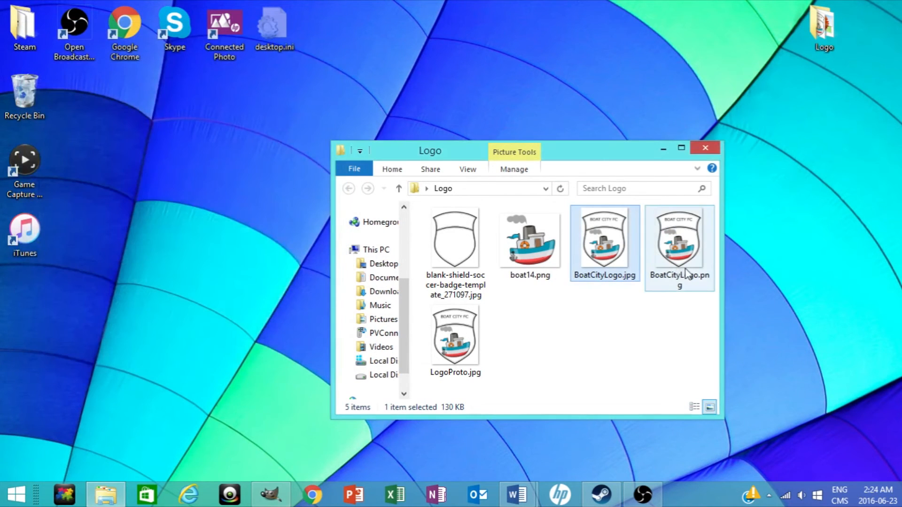
# Step: Preview BoatCityLogo.png in Photo Gallery and close the viewer
pyautogui.click(684, 260)
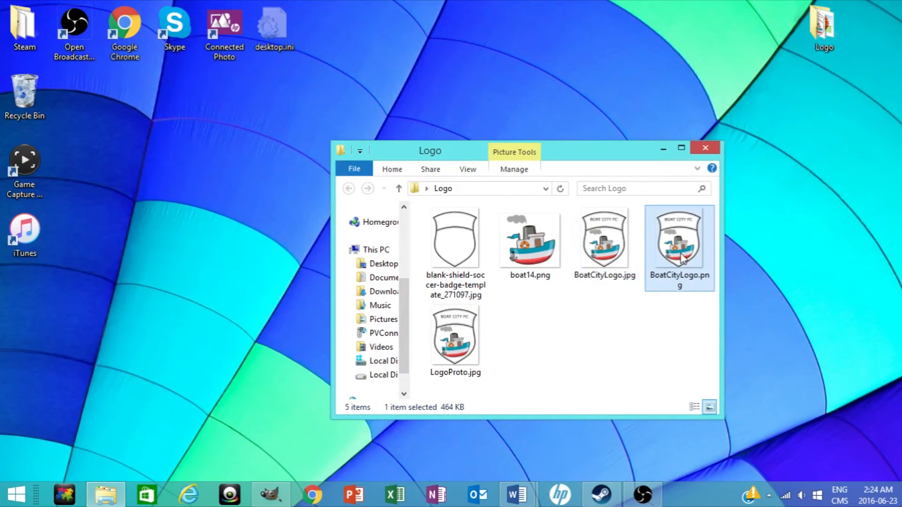
pyautogui.doubleClick(684, 258)
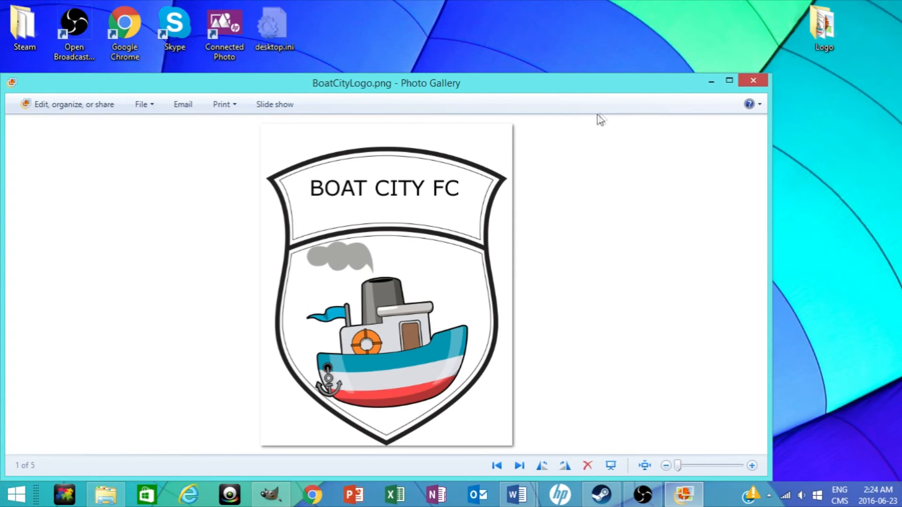
pyautogui.click(752, 82)
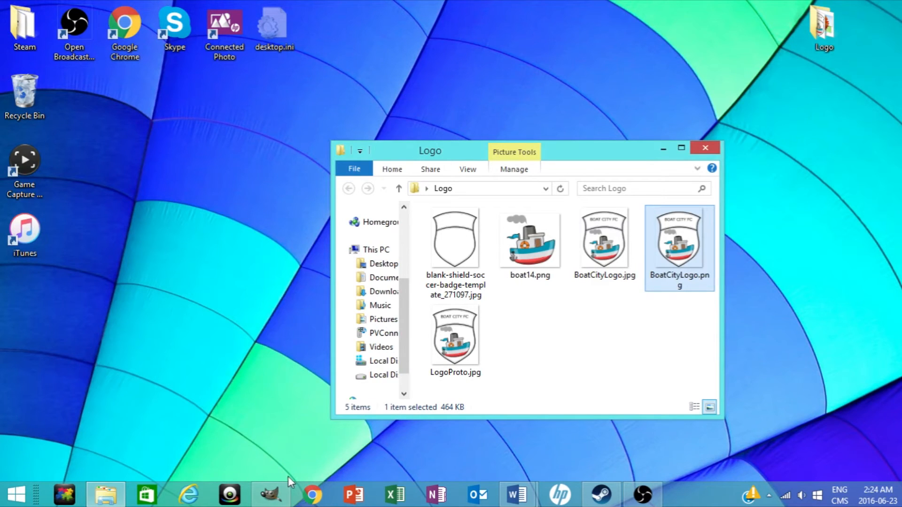
# Step: Open BoatCityLogo.png with GIMP and bring up the Scale Image dialog
pyautogui.rightClick(664, 273)
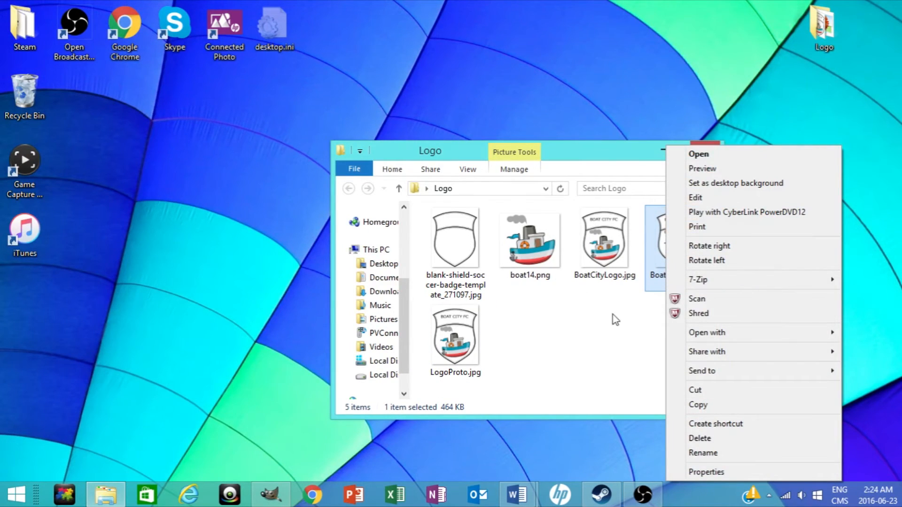
pyautogui.moveTo(747, 333)
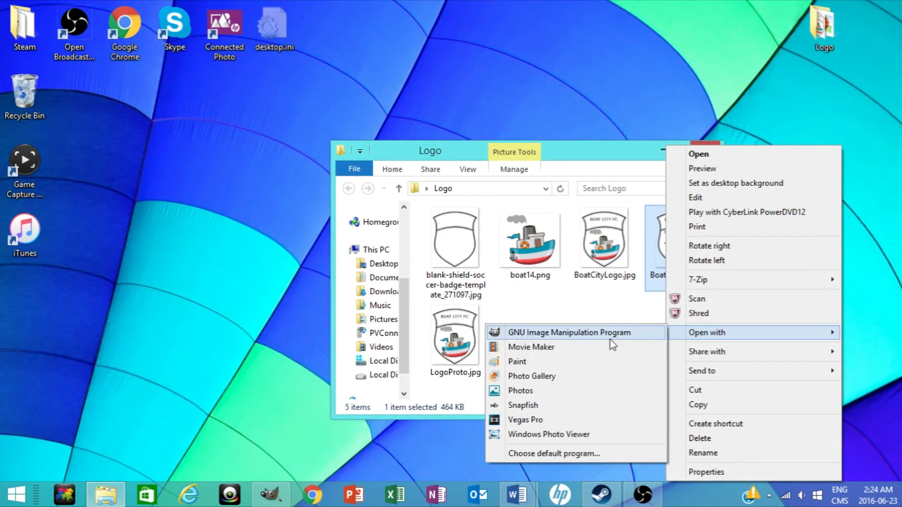
pyautogui.click(611, 334)
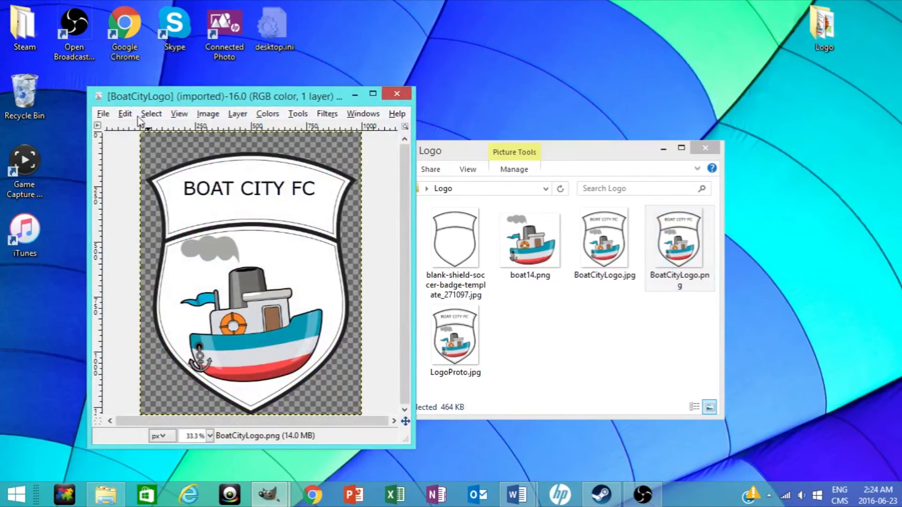
pyautogui.click(103, 114)
pyautogui.moveTo(208, 113)
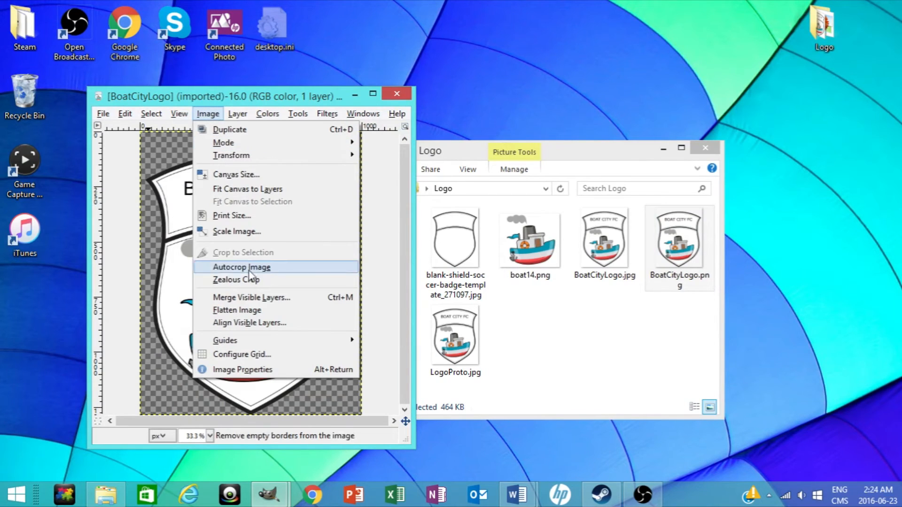
pyautogui.click(262, 233)
pyautogui.write('180')
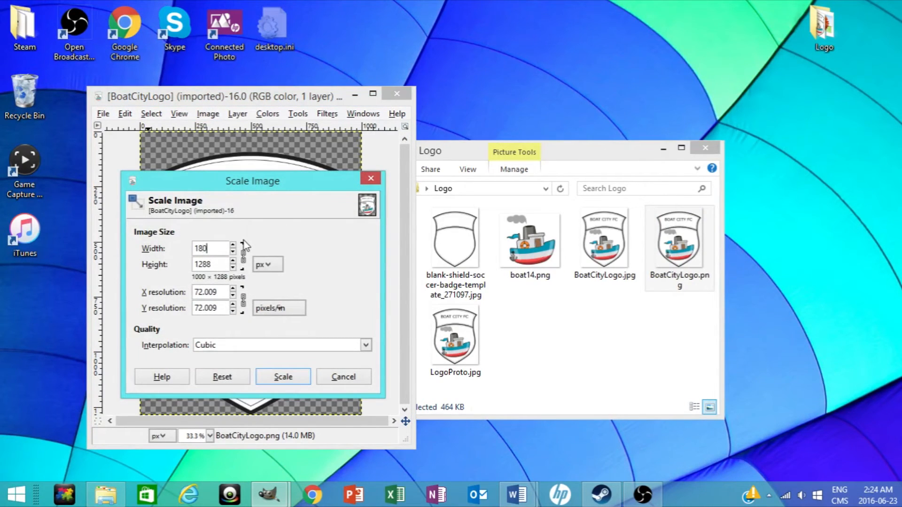
# Step: Scale the logo to 140 × 180 pixels at 299 pixels per inch
pyautogui.doubleClick(226, 292)
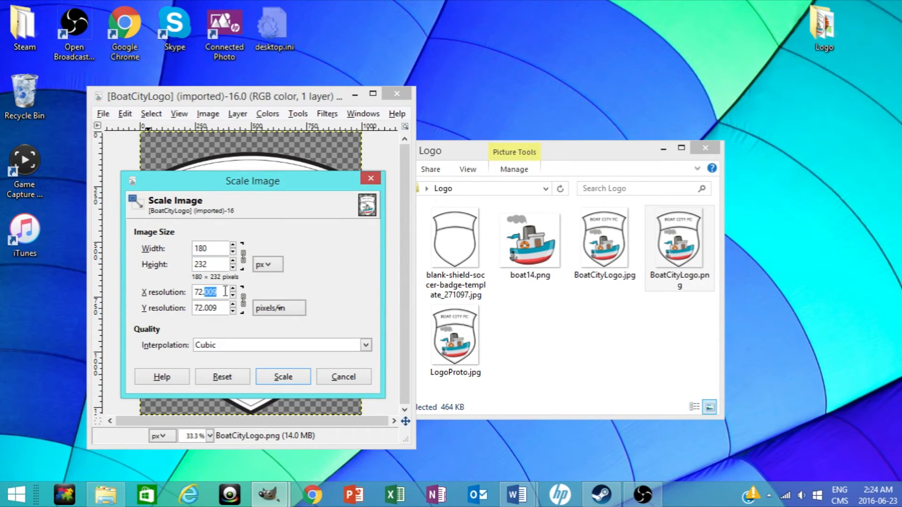
pyautogui.click(226, 293)
pyautogui.moveTo(226, 292); pyautogui.dragTo(195, 292)
pyautogui.write('2999')
pyautogui.press('Return')
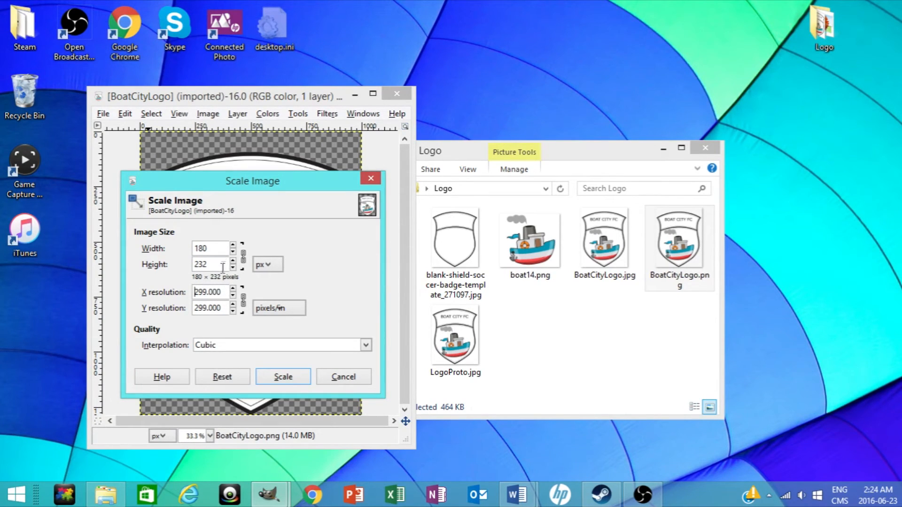
pyautogui.moveTo(223, 265); pyautogui.dragTo(195, 265)
pyautogui.write('180')
pyautogui.click(283, 377)
pyautogui.scroll(1, 288, 347)
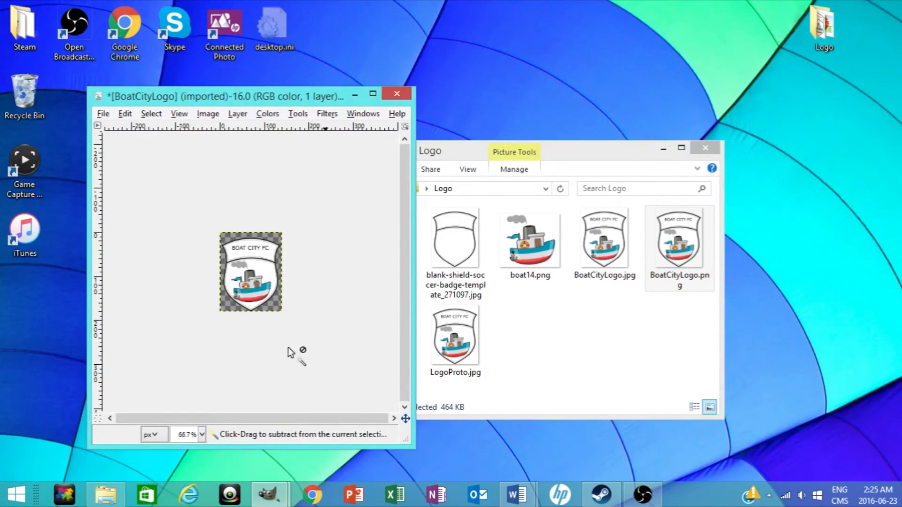
pyautogui.scroll(1, 288, 347)
pyautogui.scroll(1, 288, 348)
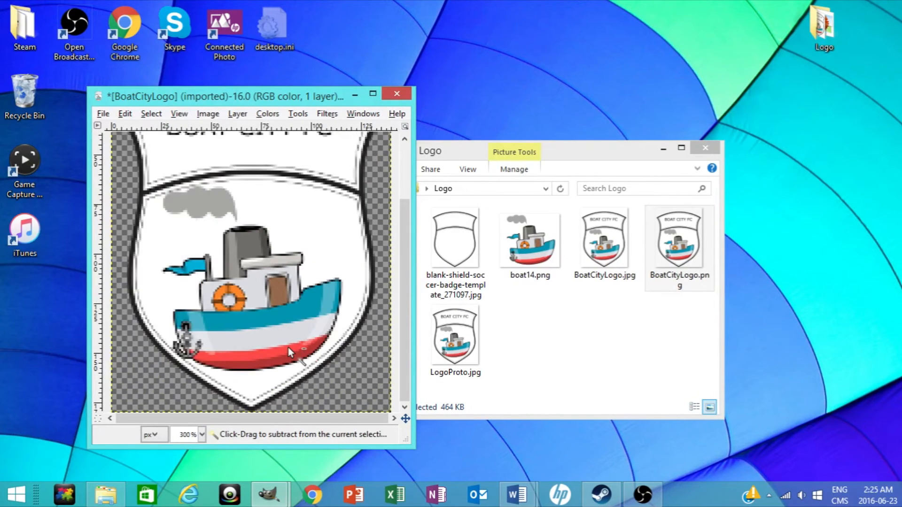
pyautogui.scroll(-1, 288, 348)
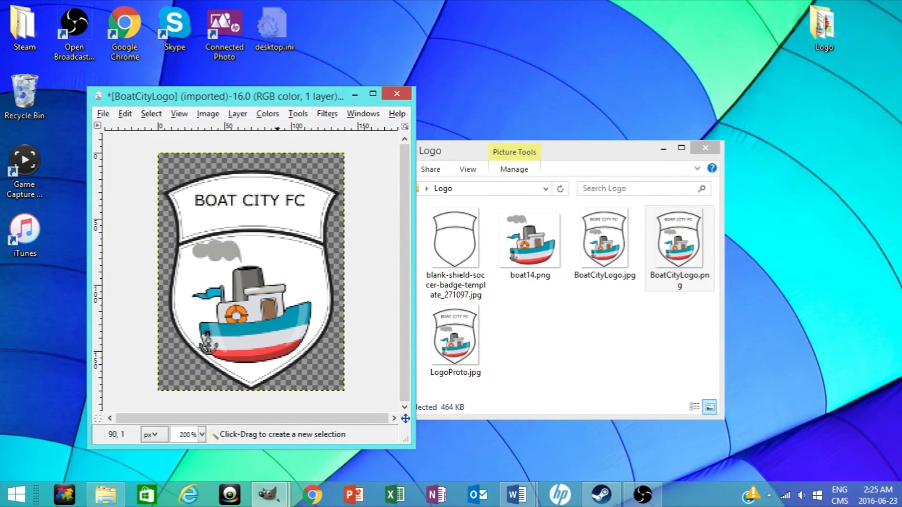
pyautogui.click(268, 114)
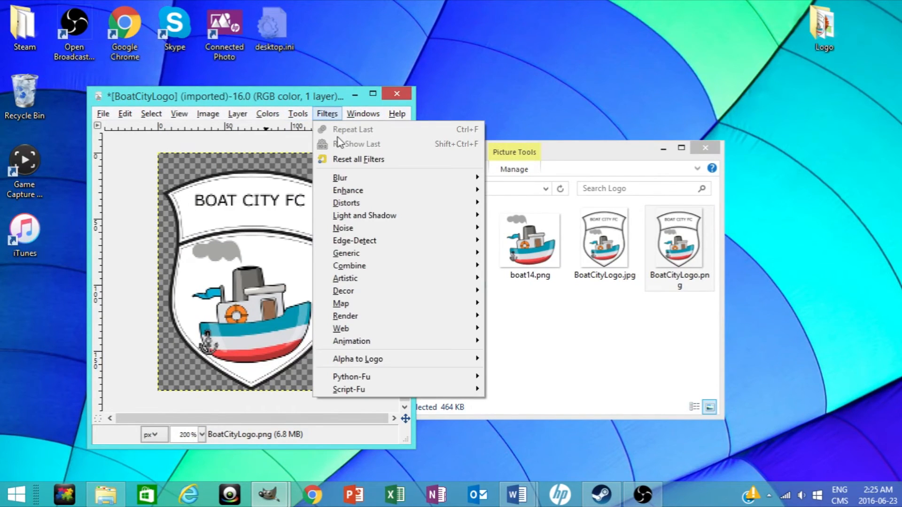
pyautogui.moveTo(348, 190)
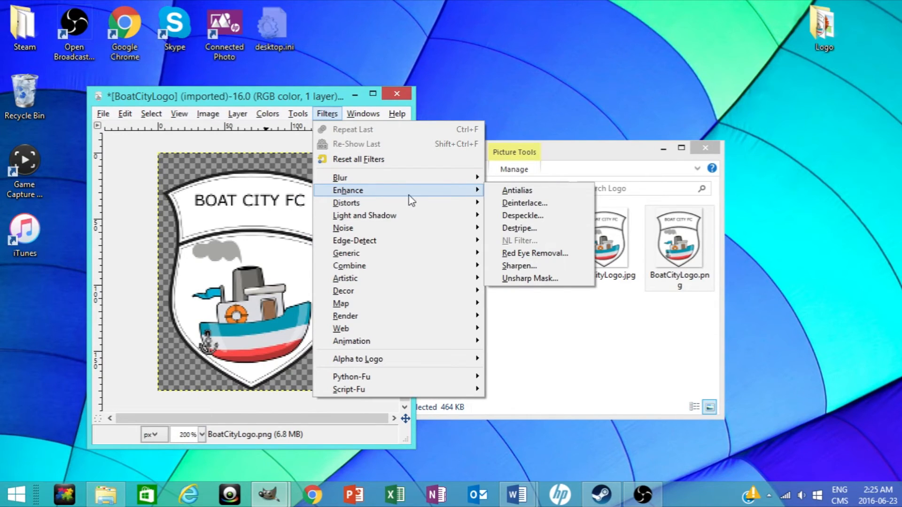
# Step: Apply the Sharpen filter to the scaled logo with sharpness 21
pyautogui.click(519, 266)
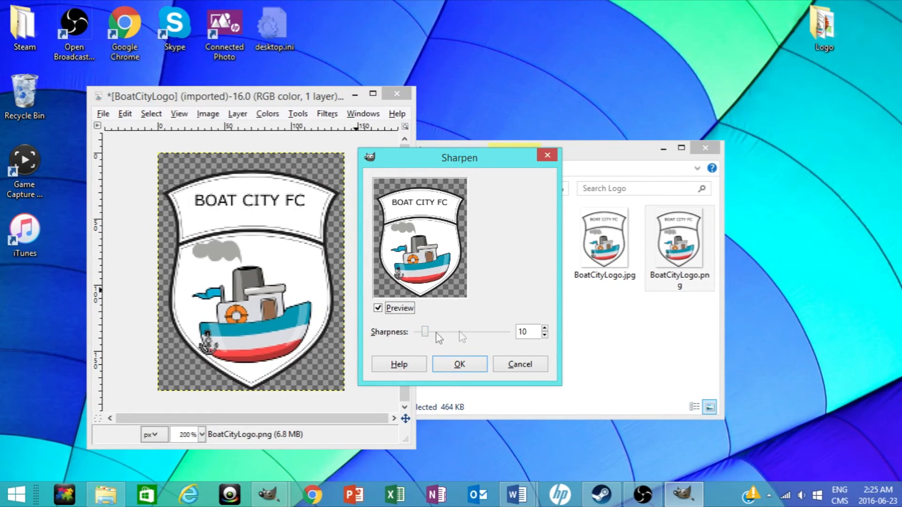
pyautogui.click(501, 334)
pyautogui.click(500, 335)
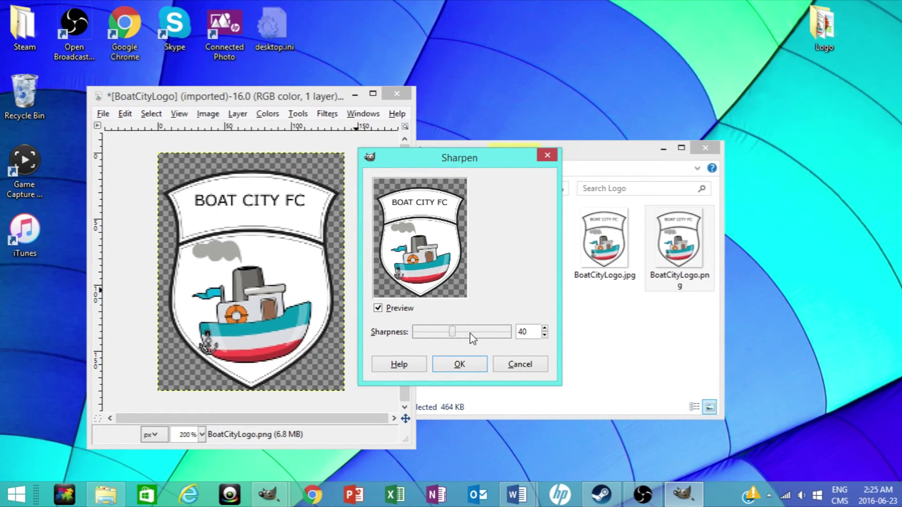
pyautogui.click(500, 334)
pyautogui.click(501, 334)
pyautogui.click(503, 334)
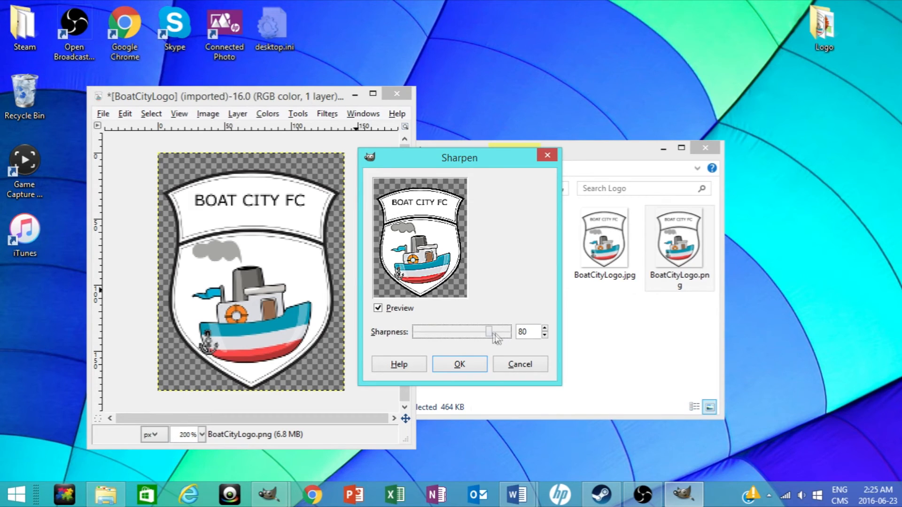
pyautogui.moveTo(487, 337); pyautogui.dragTo(438, 336)
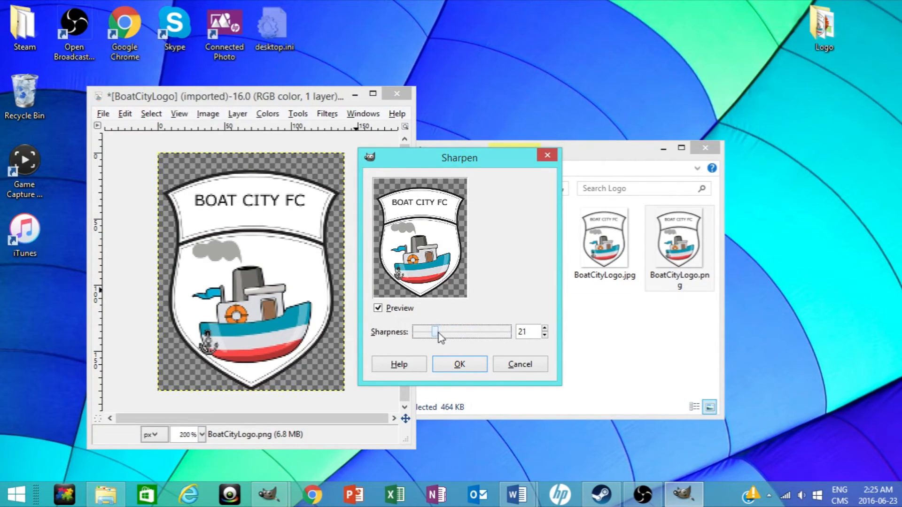
pyautogui.click(459, 365)
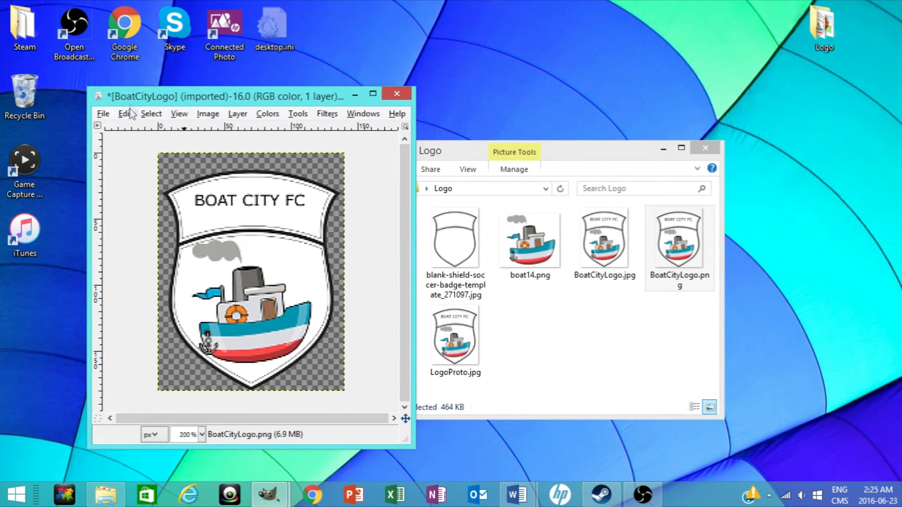
# Step: Overwrite BoatCityLogo.png with the sharpened 140×180 badge
pyautogui.click(103, 114)
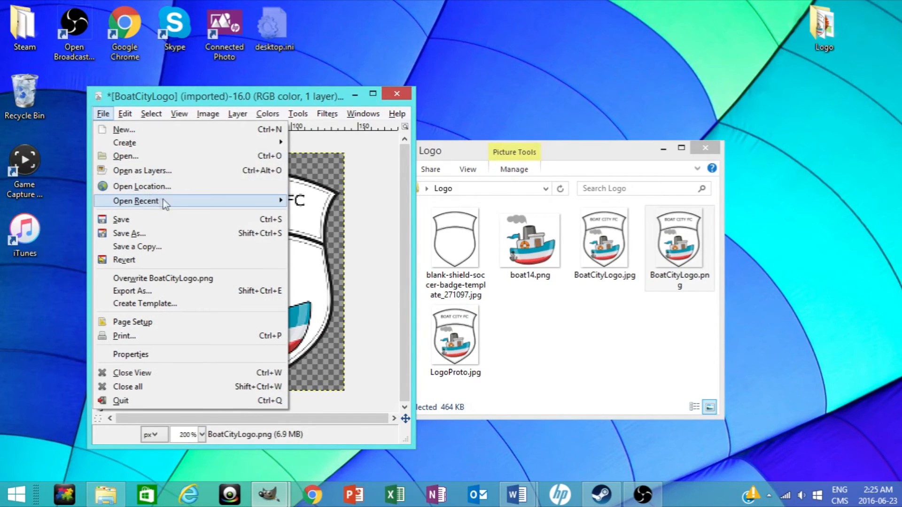
pyautogui.click(167, 281)
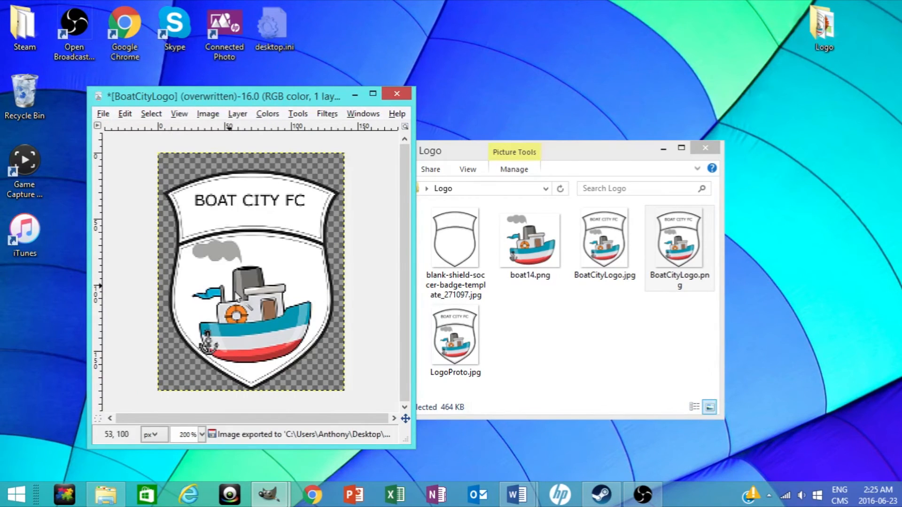
pyautogui.click(530, 243)
# Step: Preview the overwritten PNG in the photo viewer, then close the GIMP image discarding changes
pyautogui.click(687, 241)
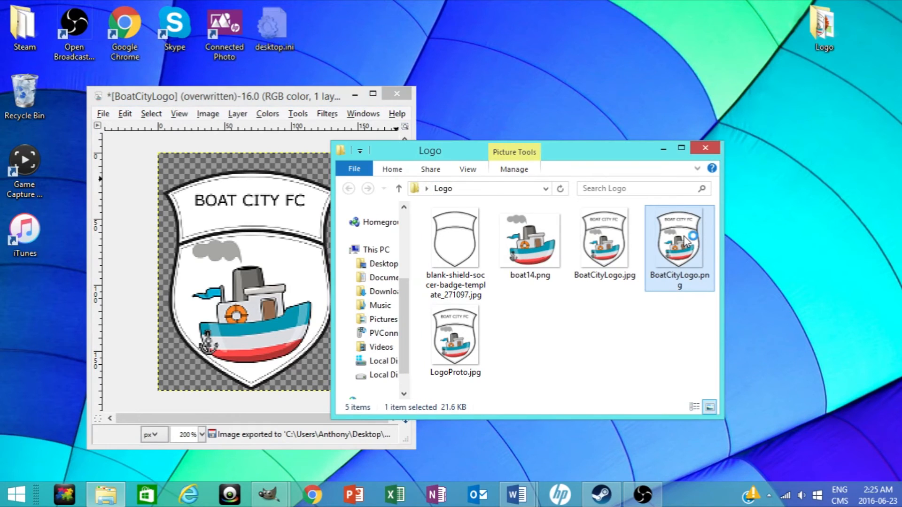
pyautogui.doubleClick(687, 241)
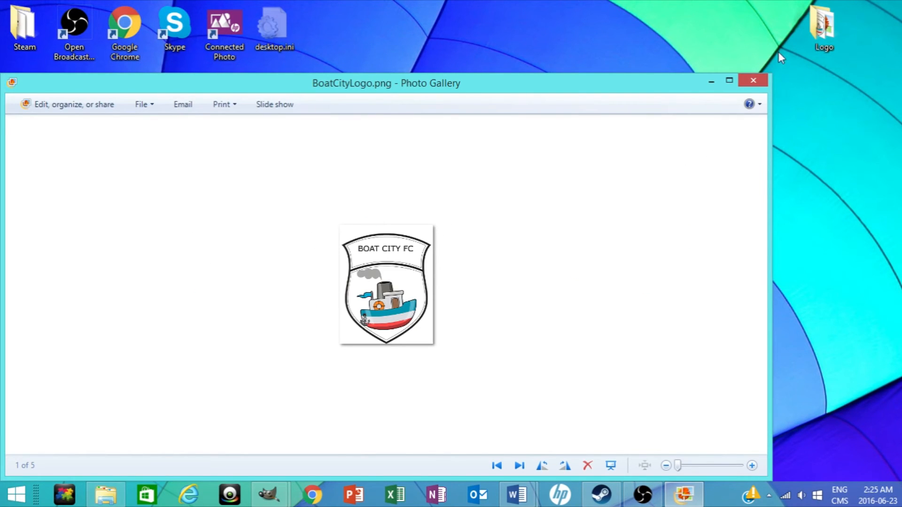
pyautogui.click(752, 81)
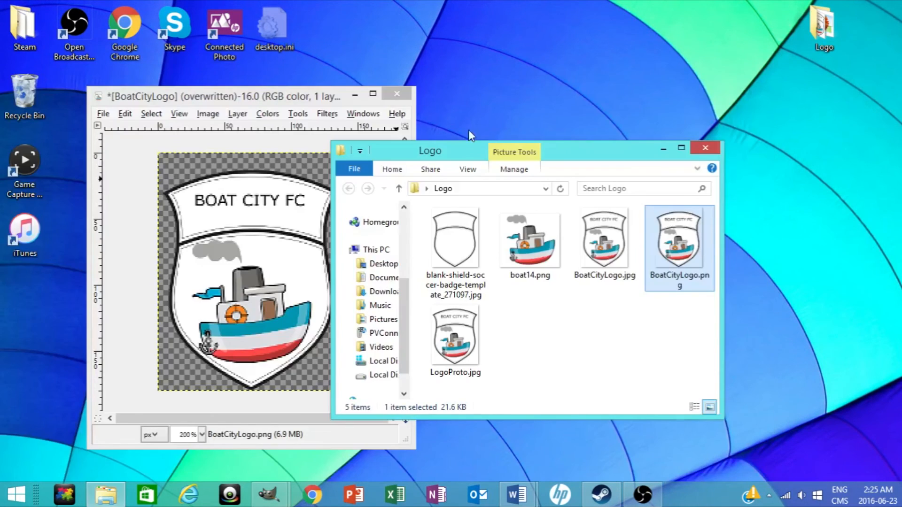
pyautogui.click(396, 96)
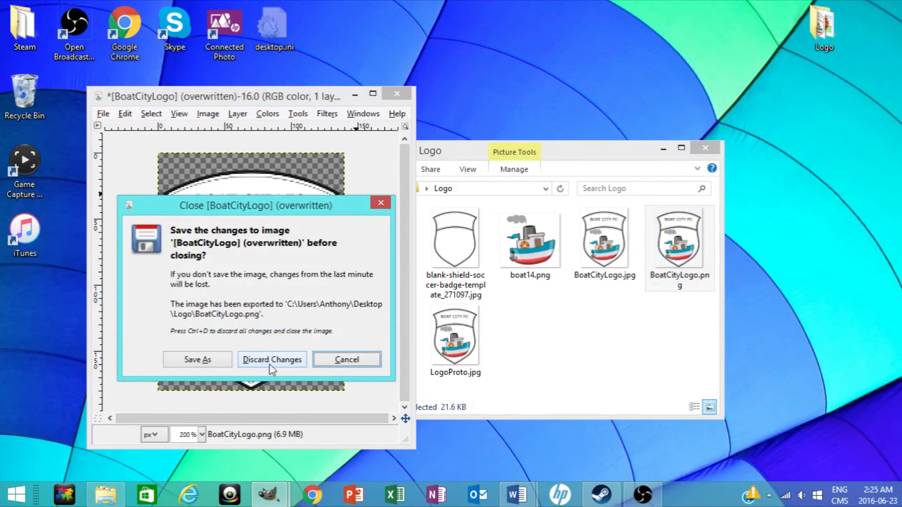
pyautogui.click(271, 361)
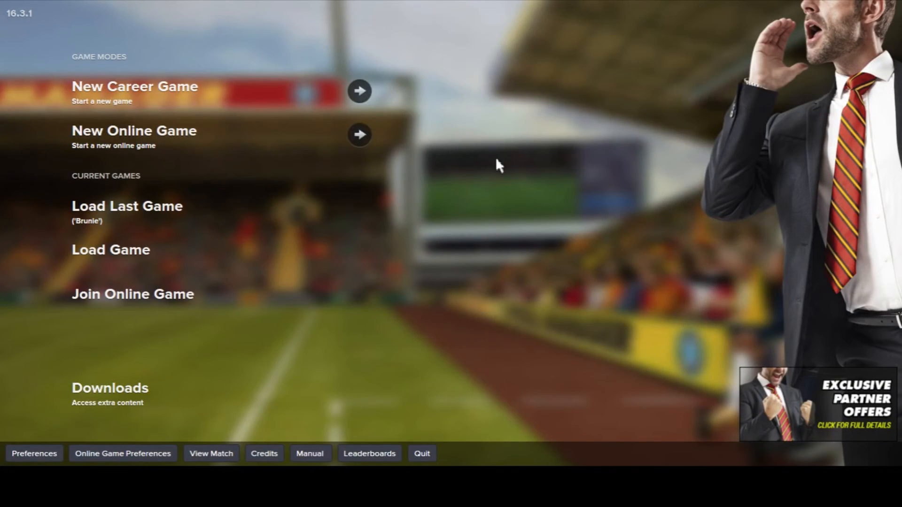
# Step: Start a New Career Game in Create-a-Club mode with the default database
pyautogui.click(233, 104)
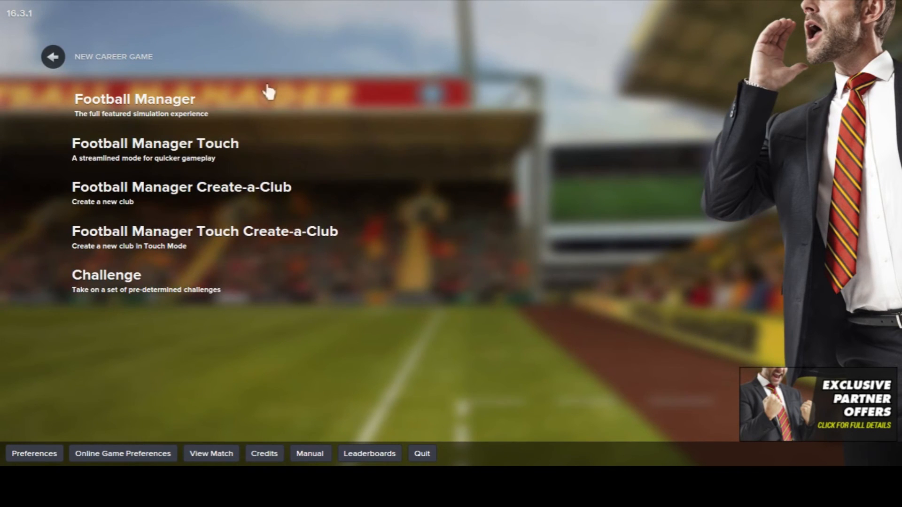
pyautogui.click(283, 187)
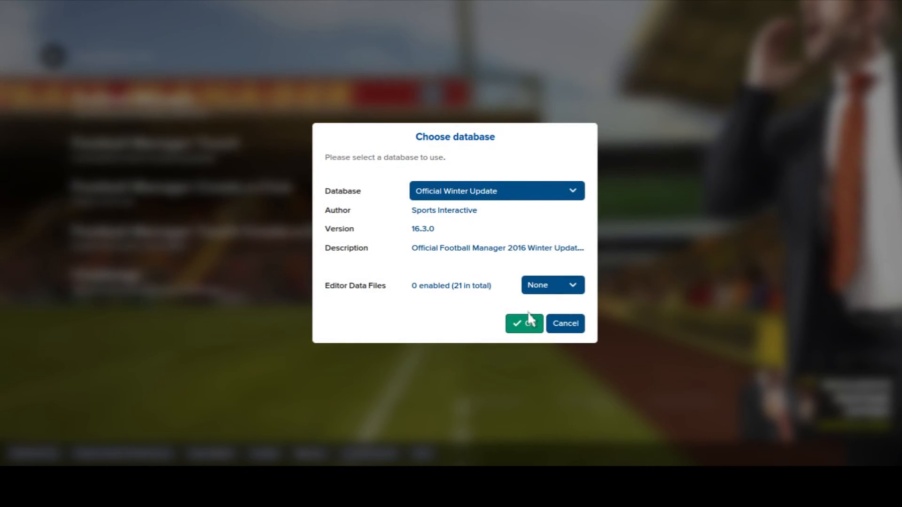
pyautogui.click(525, 323)
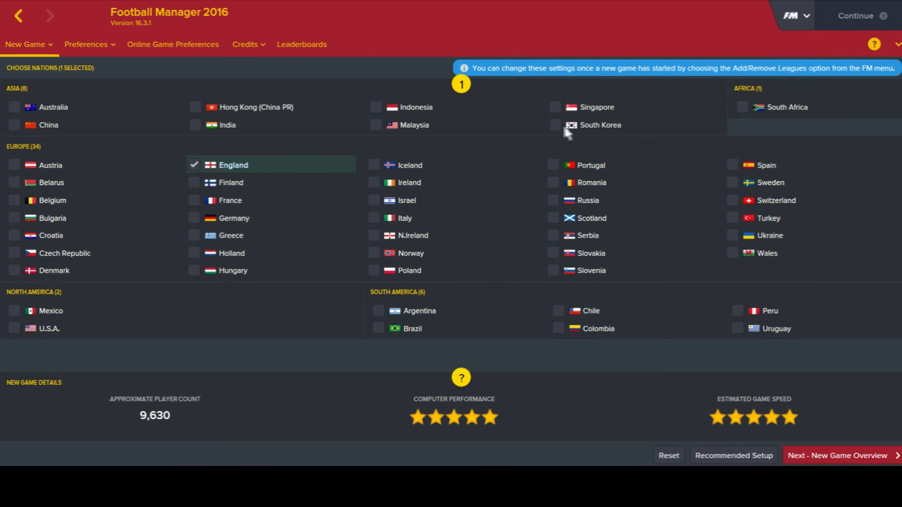
# Step: Make Singapore the only playable nation instead of England and start the game
pyautogui.click(340, 175)
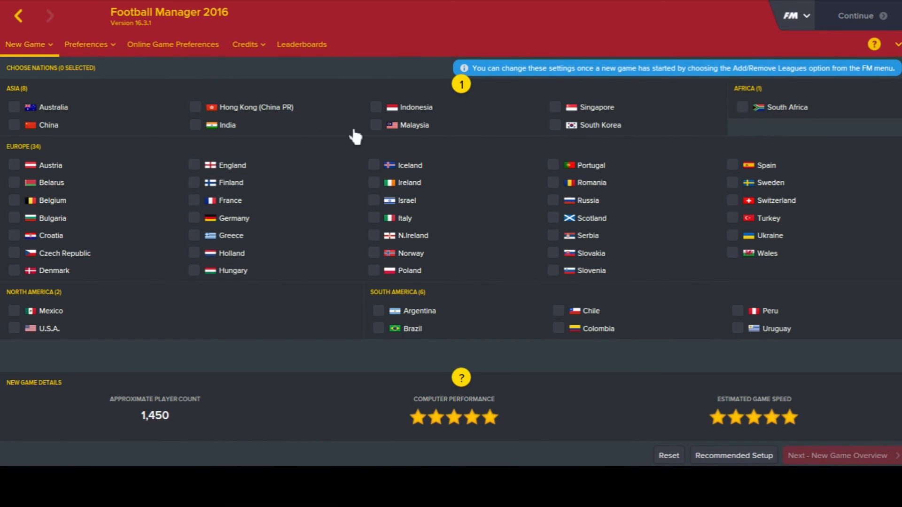
pyautogui.click(629, 111)
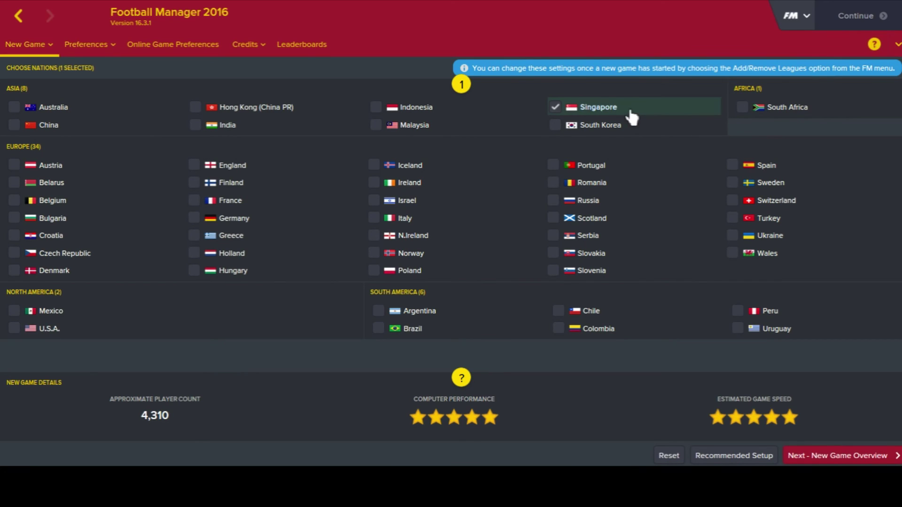
pyautogui.click(818, 459)
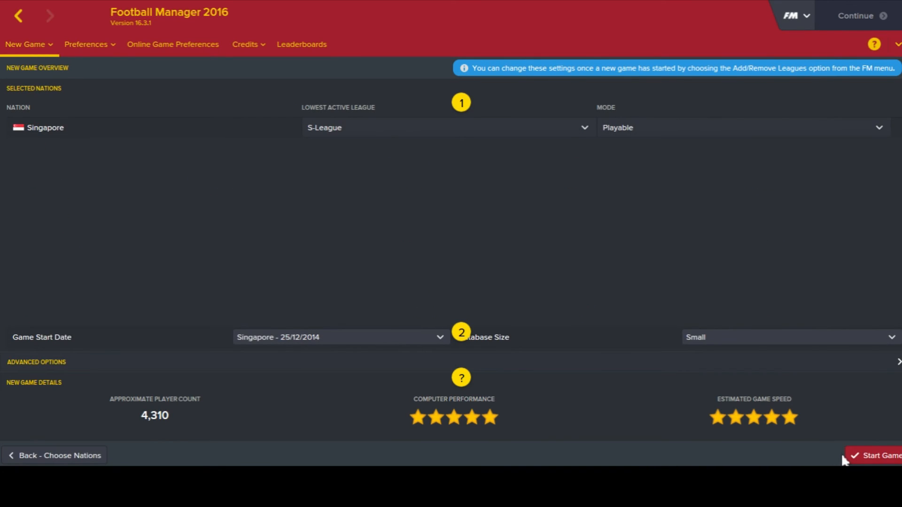
pyautogui.click(863, 455)
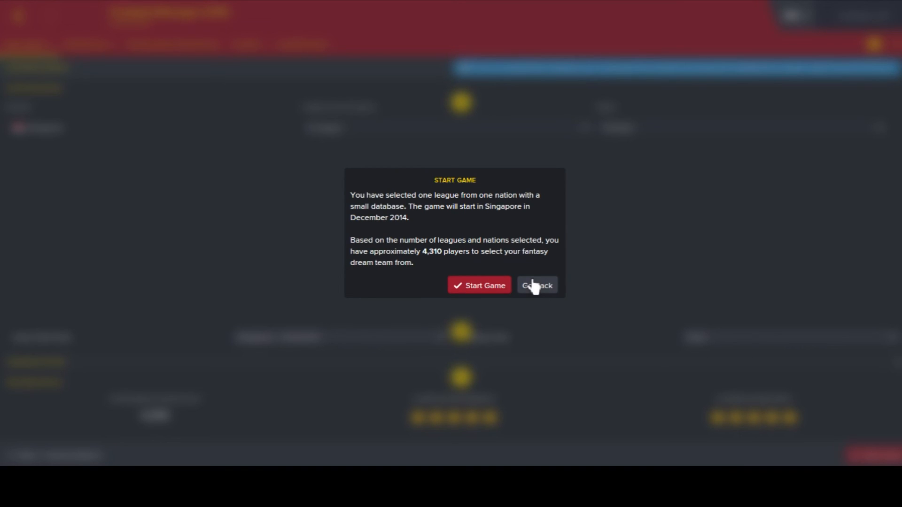
pyautogui.click(488, 285)
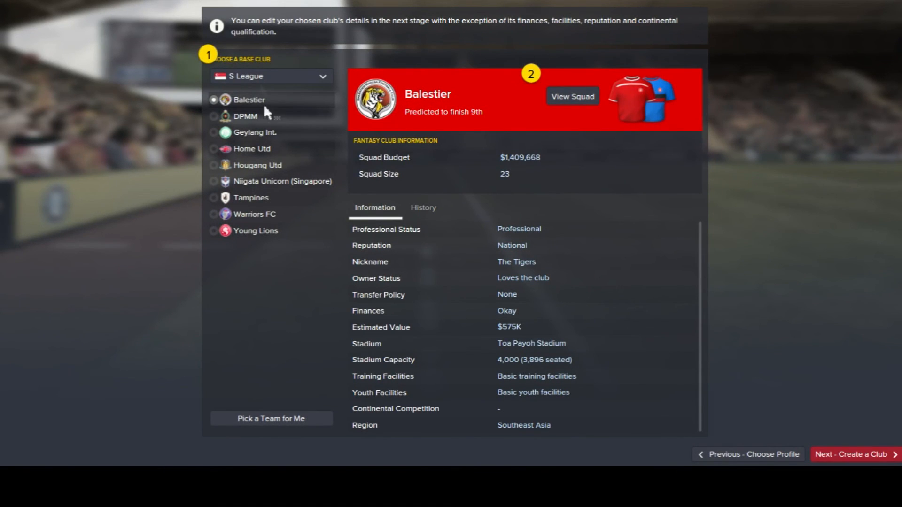
# Step: Base the new club on Hougang Utd and choose a custom club logo
pyautogui.click(258, 165)
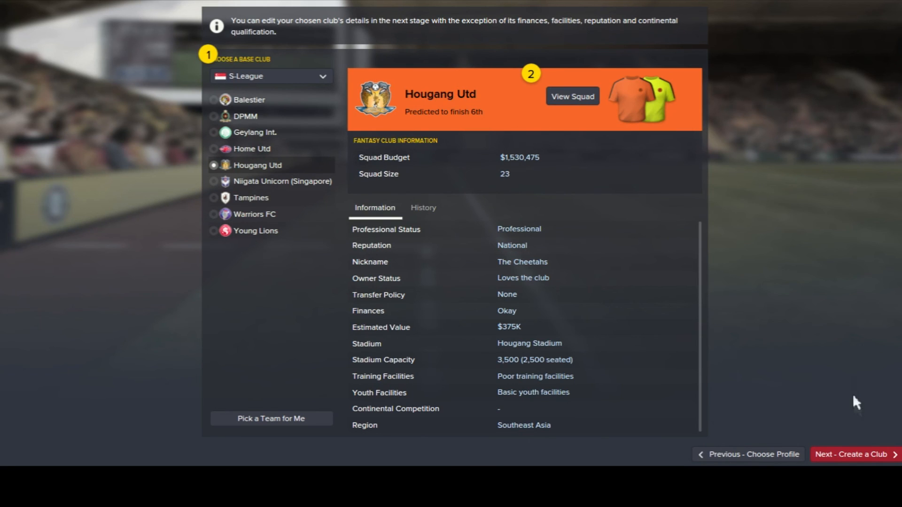
pyautogui.click(867, 455)
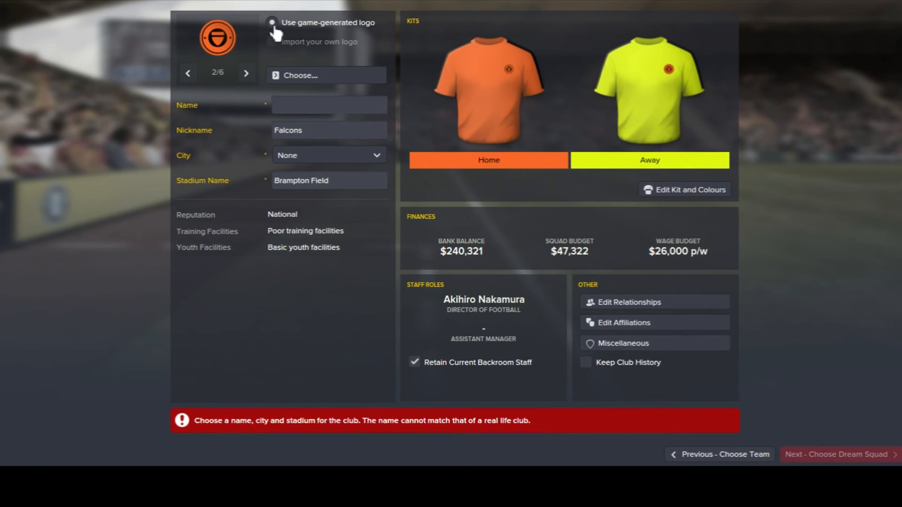
pyautogui.click(296, 76)
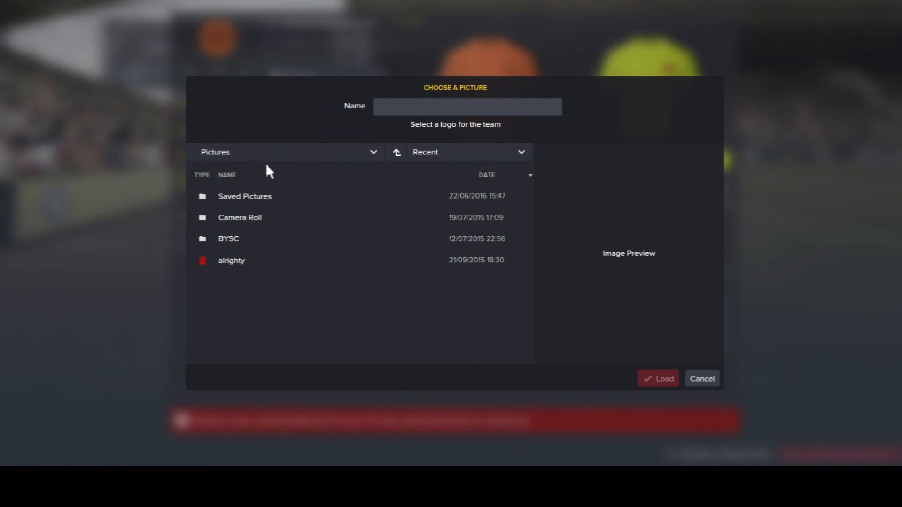
# Step: Browse to Desktop > Logo and load BoatCityLogo as the club badge
pyautogui.click(281, 156)
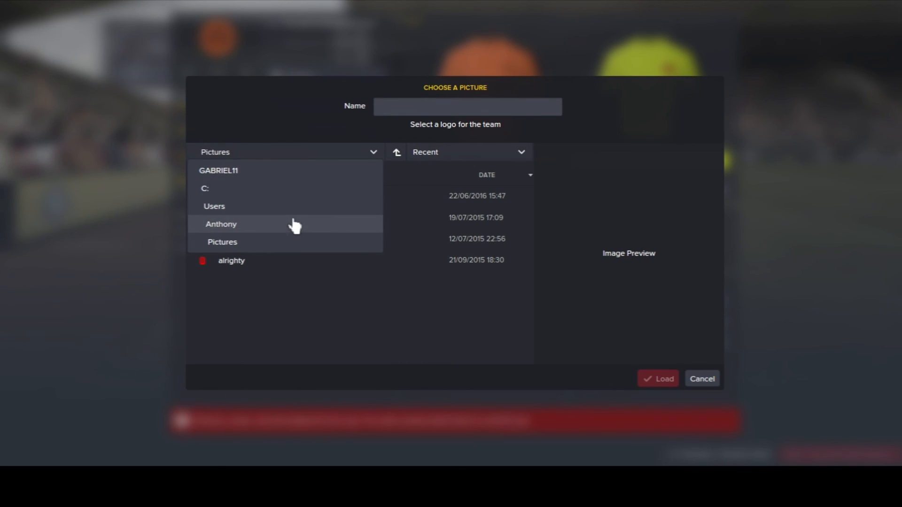
pyautogui.click(294, 227)
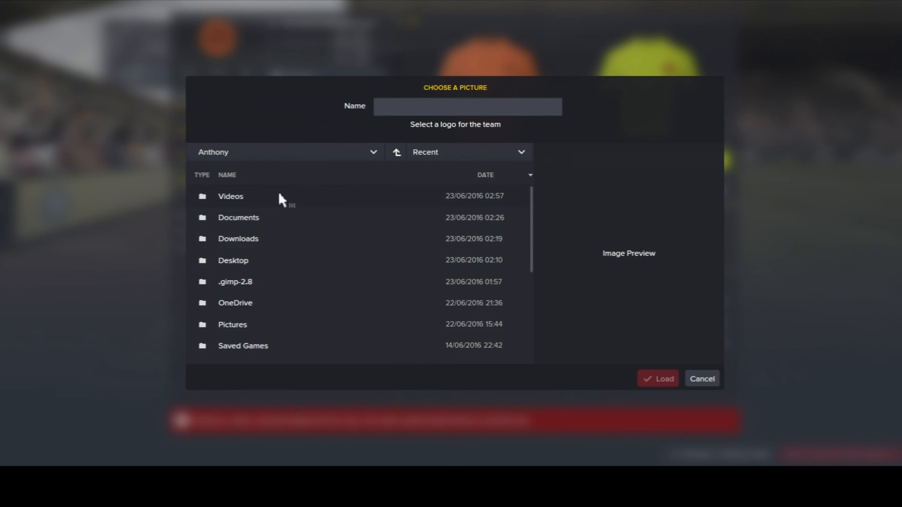
pyautogui.click(291, 258)
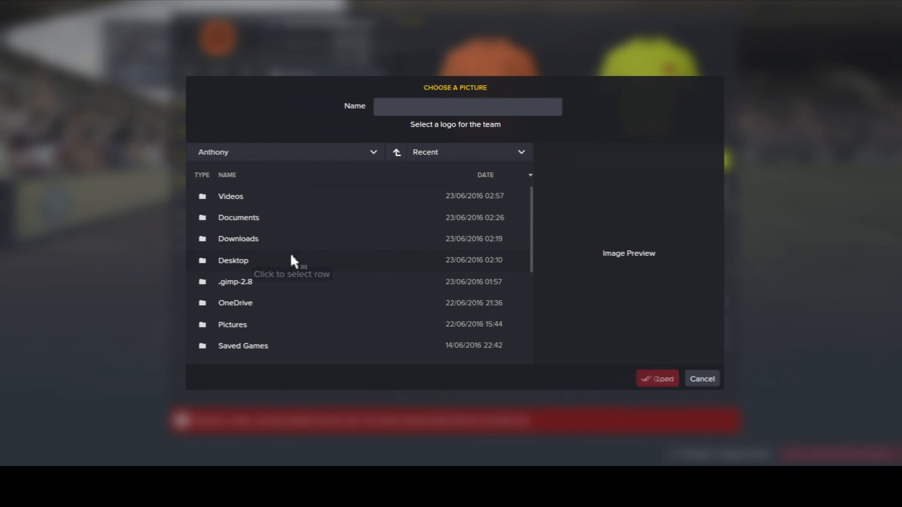
pyautogui.doubleClick(290, 257)
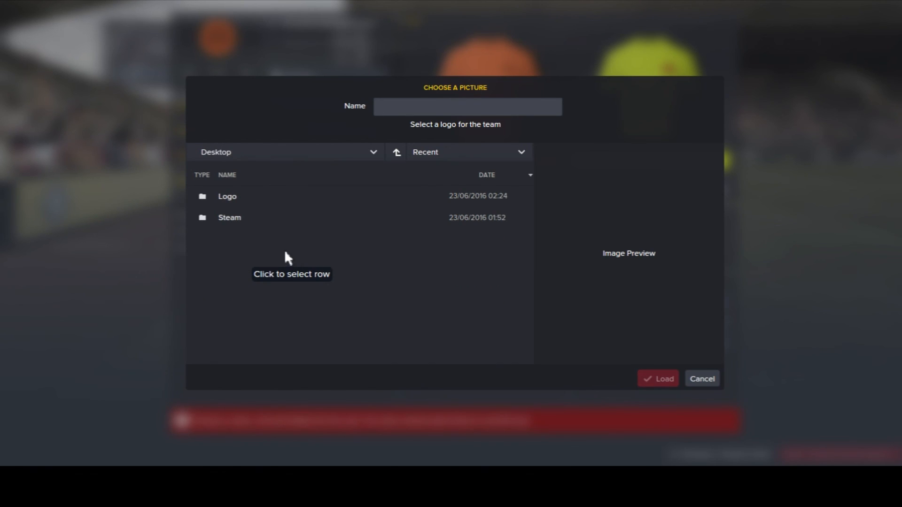
pyautogui.doubleClick(256, 200)
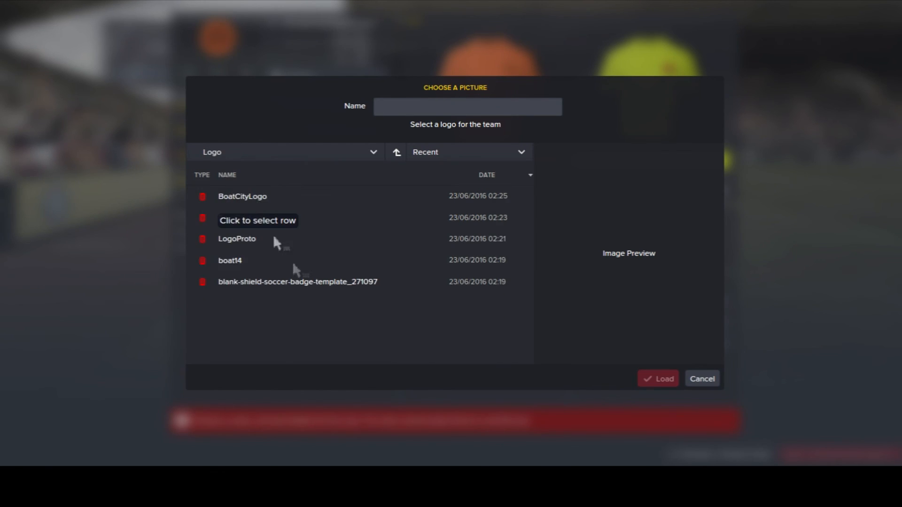
pyautogui.doubleClick(309, 201)
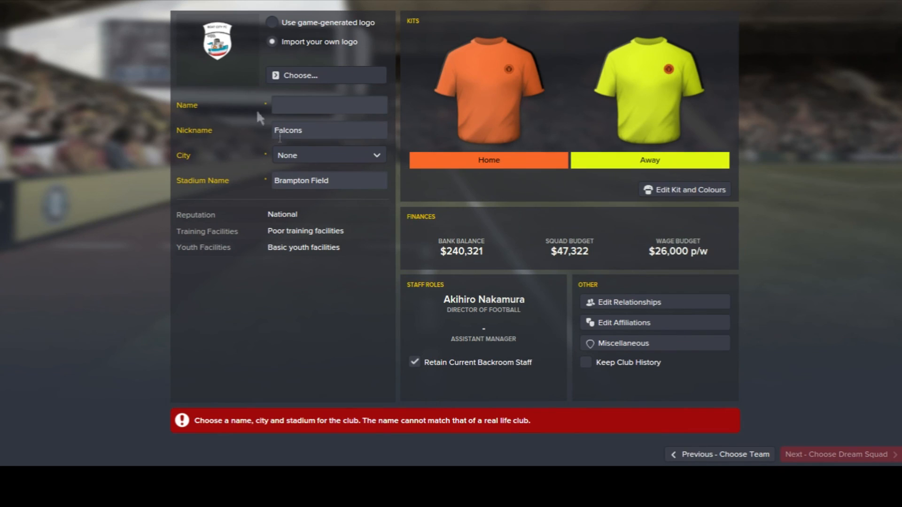